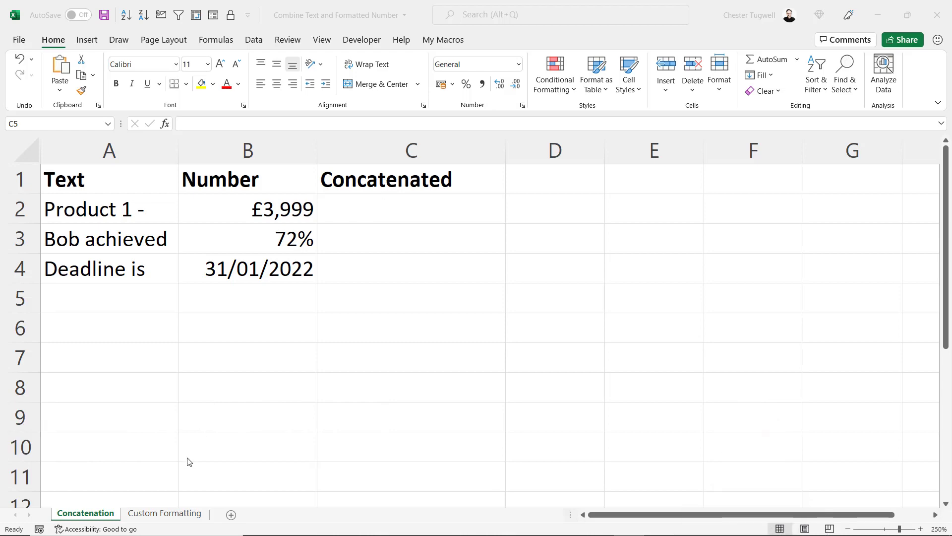
Enter =CONCAT(A2,B2) in C2 on the Concatenation sheet, giving Product 1 - 3999
click(177, 514)
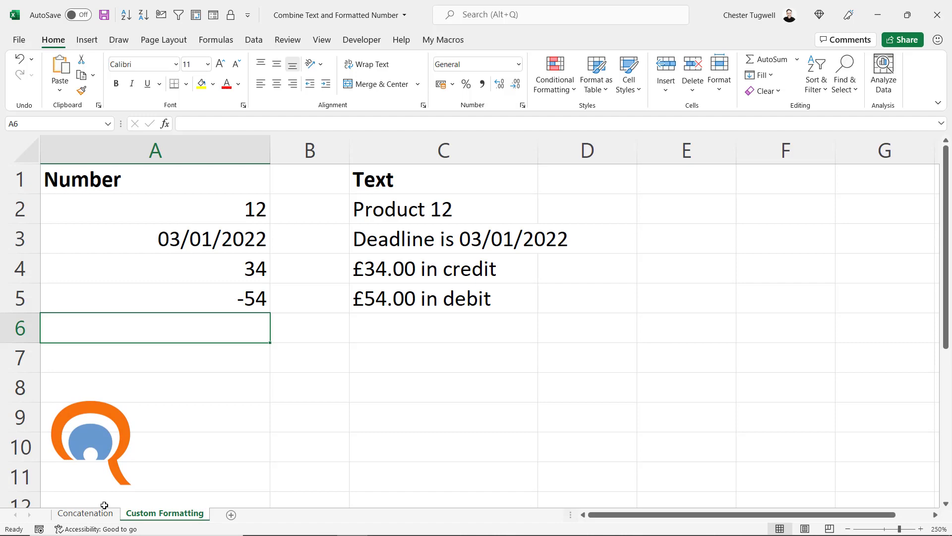
click(105, 513)
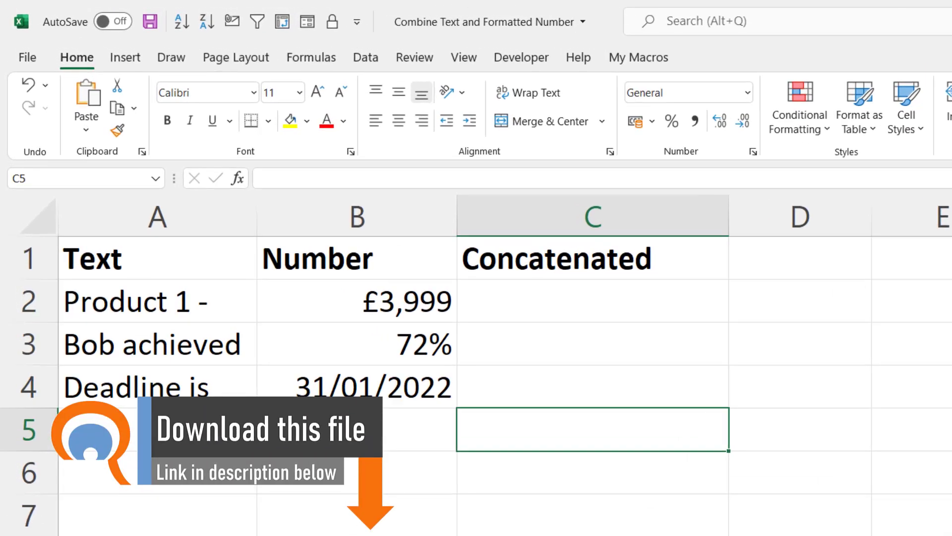
click(568, 310)
text(=co)
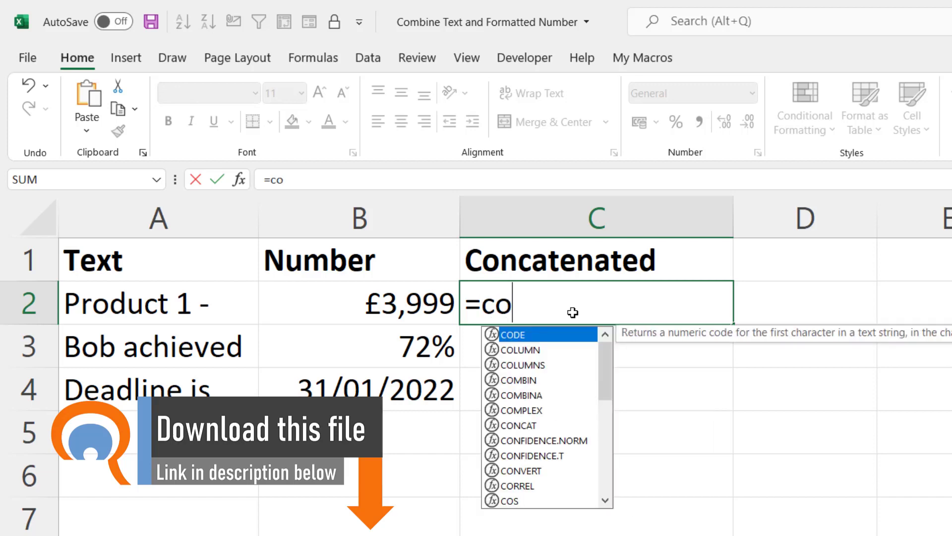
text(n)
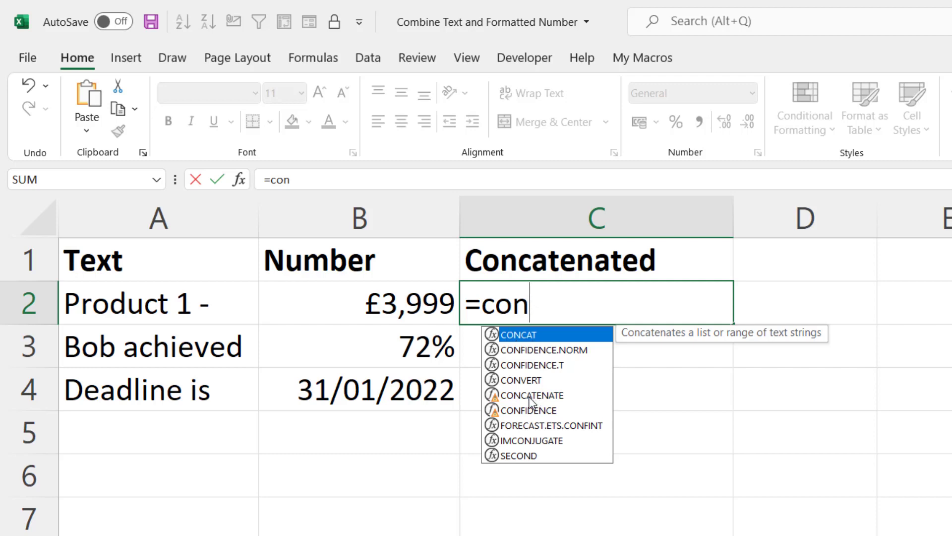
double_click(520, 335)
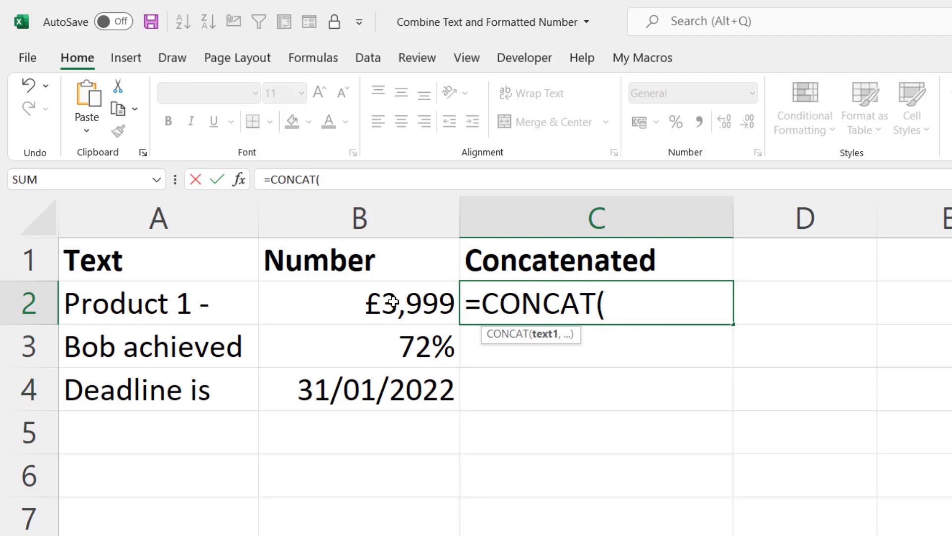
click(136, 303)
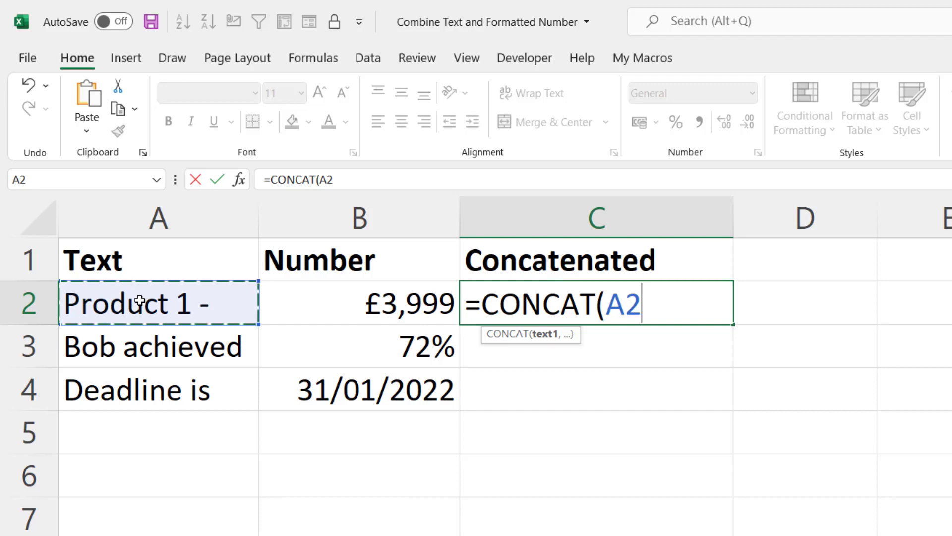
text(,)
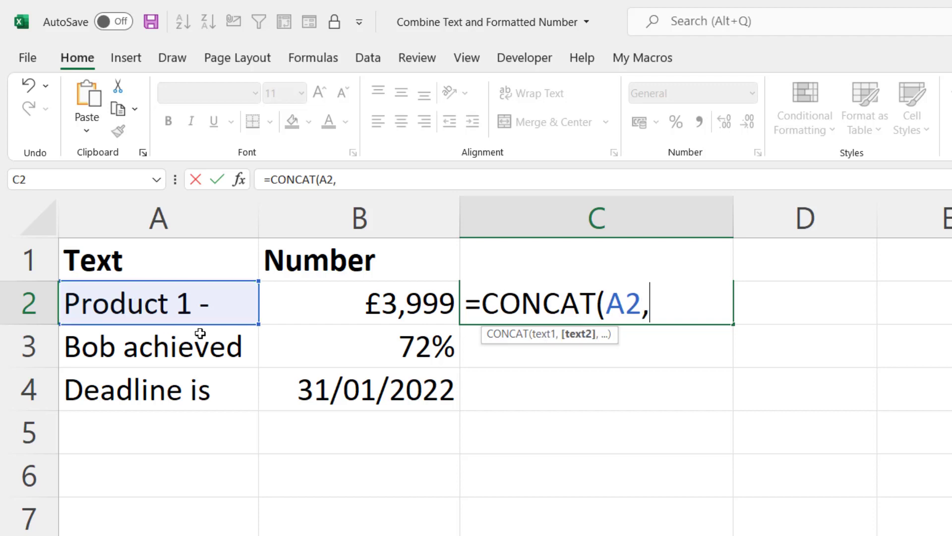
click(359, 306)
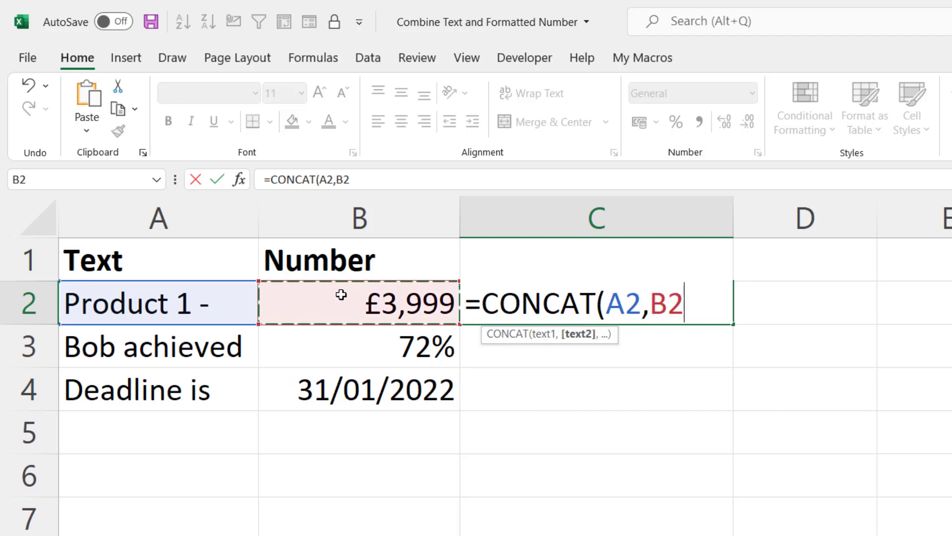
text())
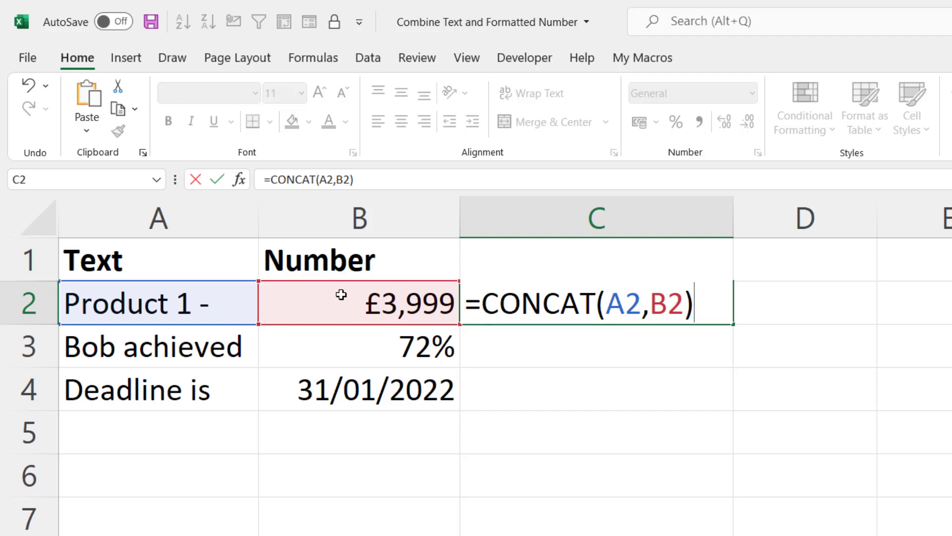
key(Return)
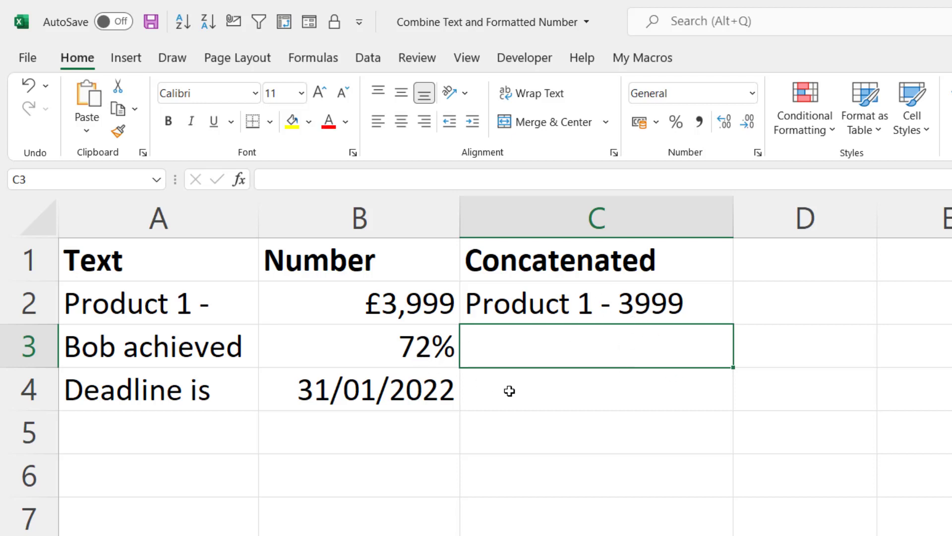
Replace C2's formula with =A2&B2, then select B2 to check its underlying value 3999
click(597, 305)
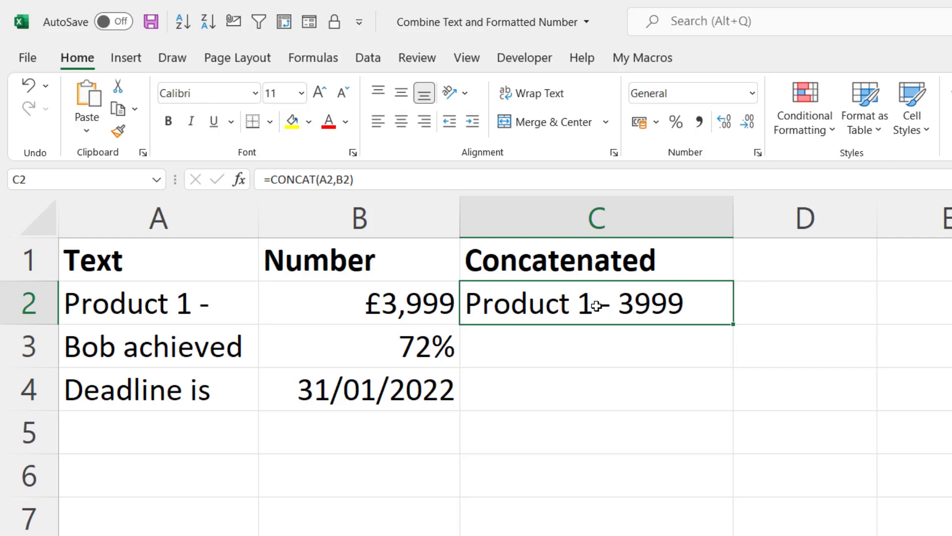
double_click(597, 306)
key(Escape)
text(=)
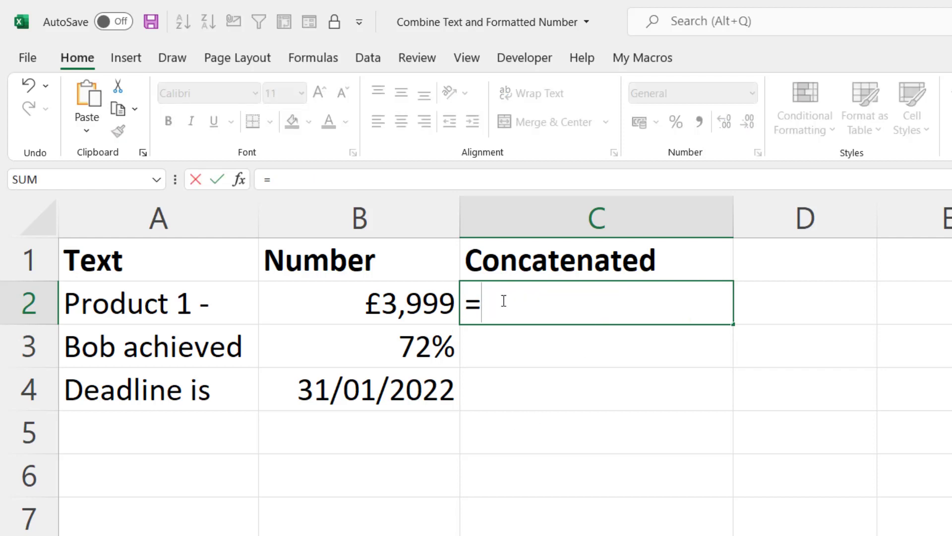
click(166, 309)
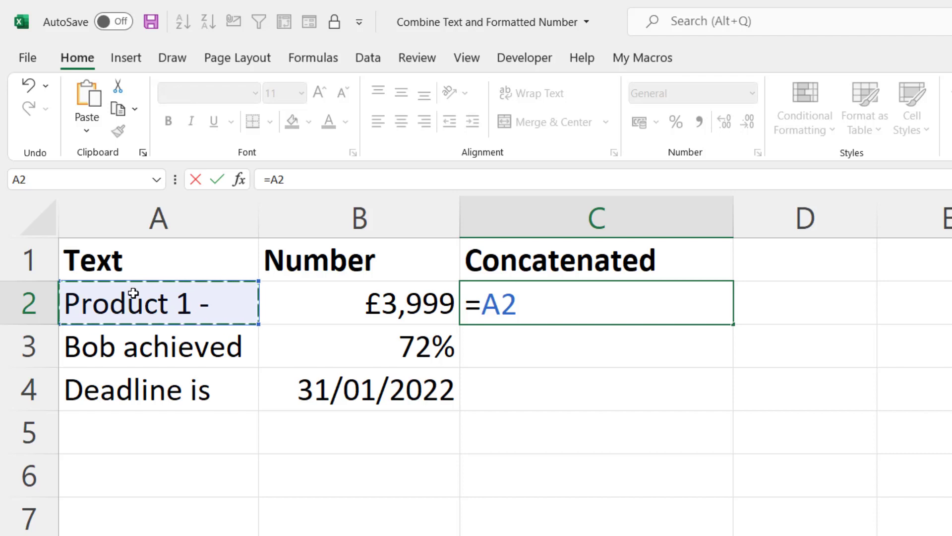
text(&)
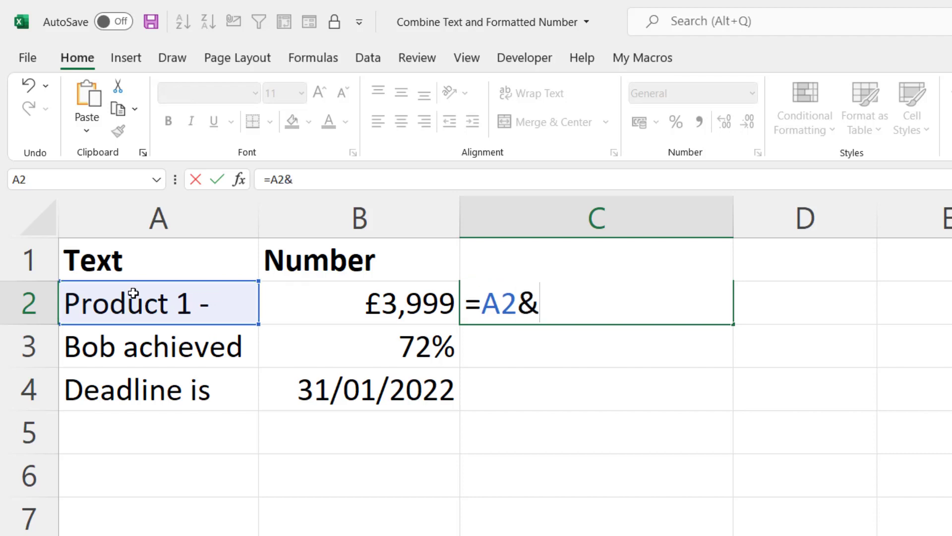
click(342, 302)
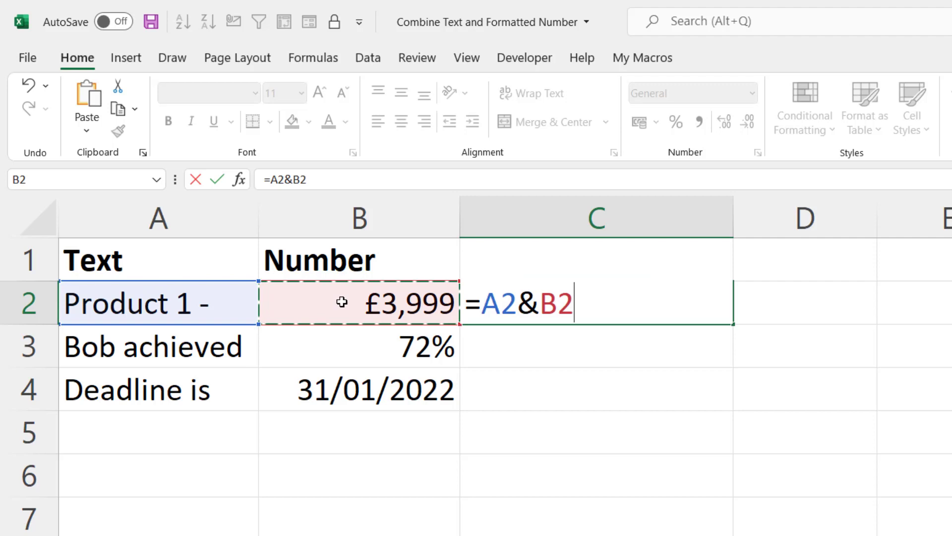
key(Return)
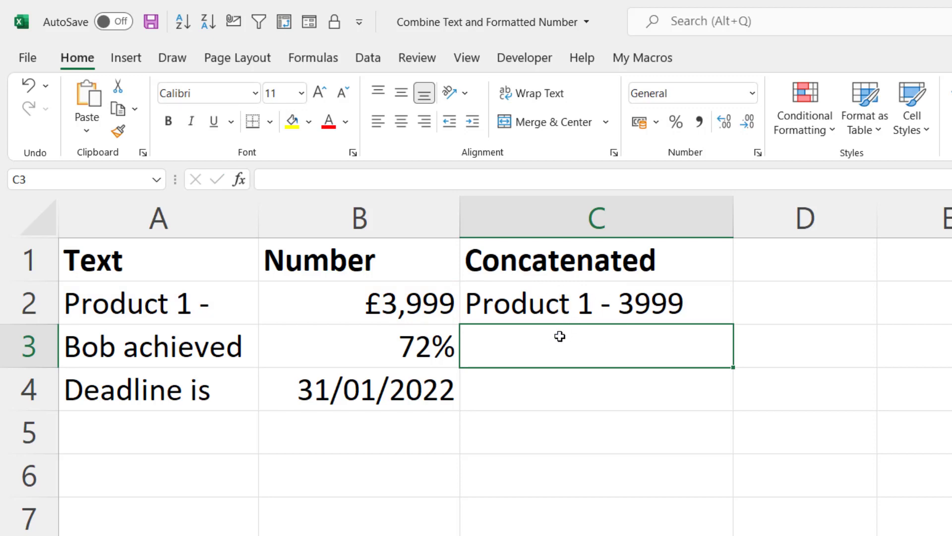
click(385, 302)
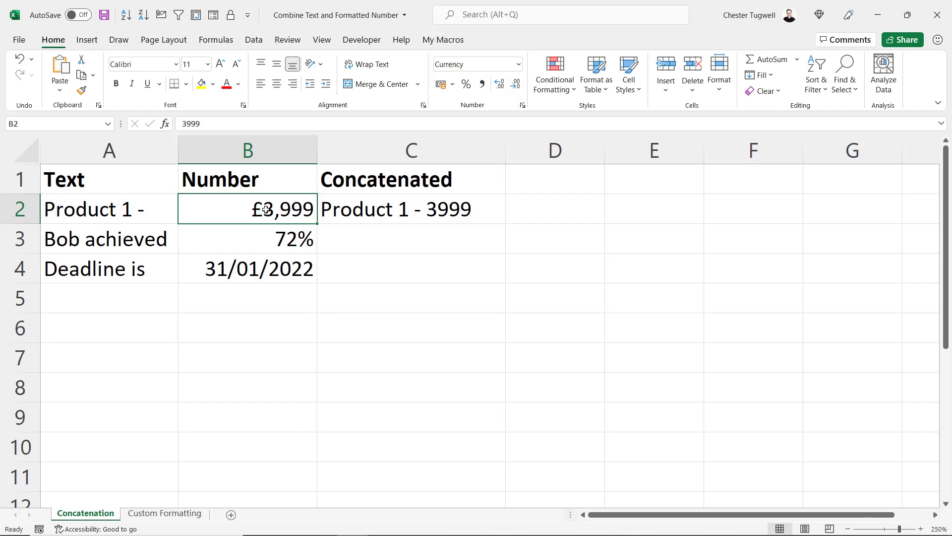
Copy the £#,##0;[Red]-£#,##0 Custom code from B2's Format Cells, then cancel
right_click(267, 209)
click(308, 479)
click(429, 518)
key(ctrl+1)
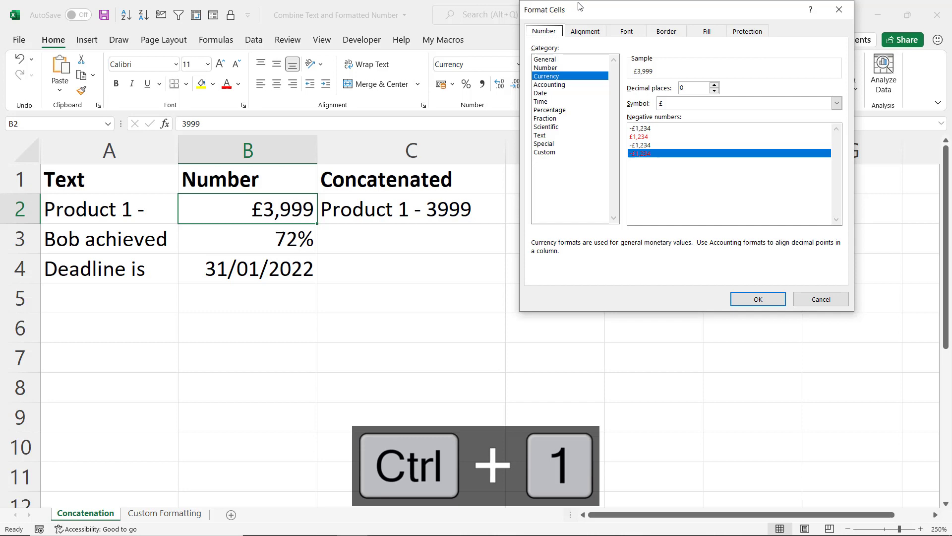
drag(600, 14, 415, 130)
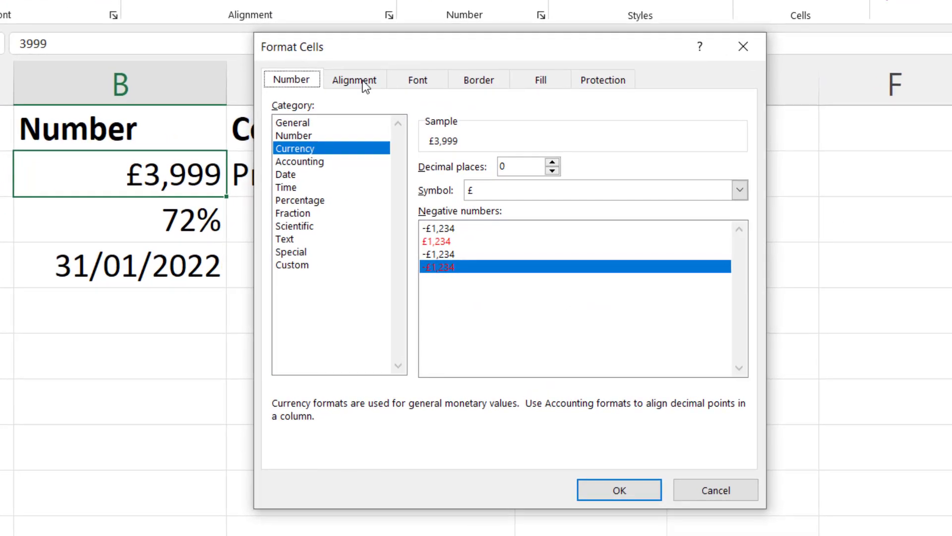
click(291, 268)
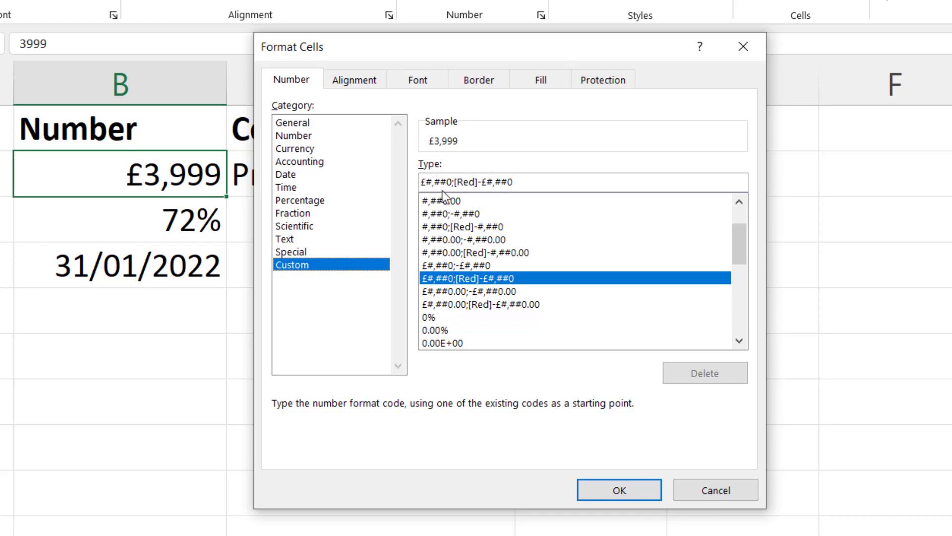
drag(452, 182, 412, 185)
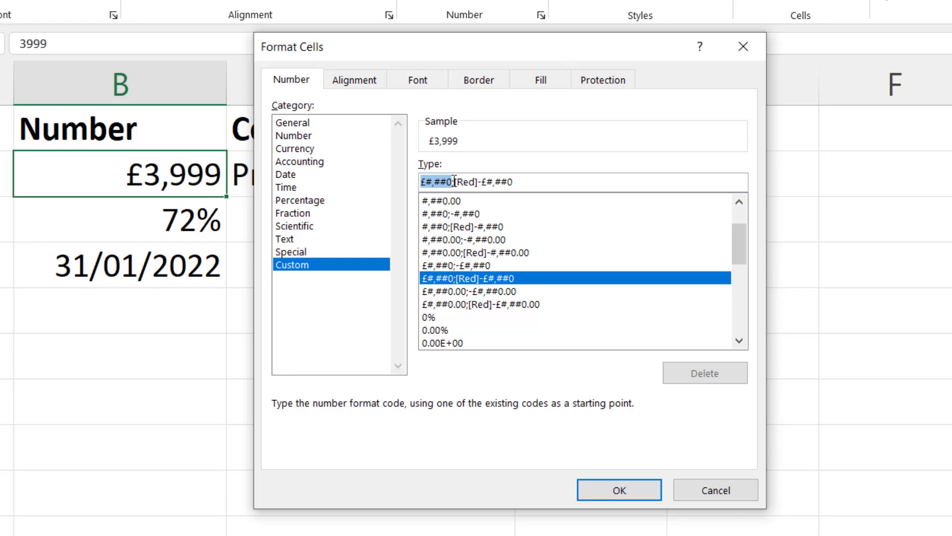
mouse_move(453, 182)
mouse_down()
mouse_move(508, 173)
mouse_move(516, 181)
mouse_move(462, 182)
mouse_up()
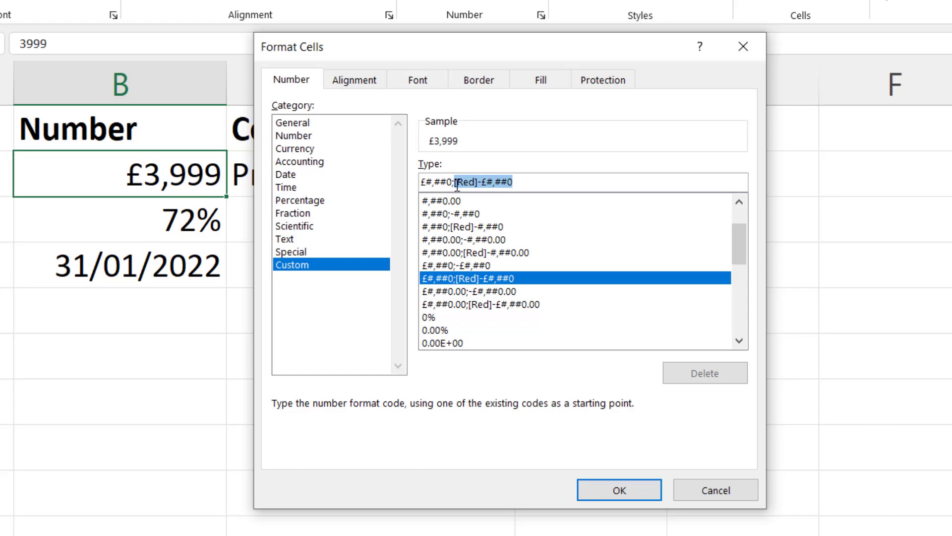
drag(534, 184, 399, 183)
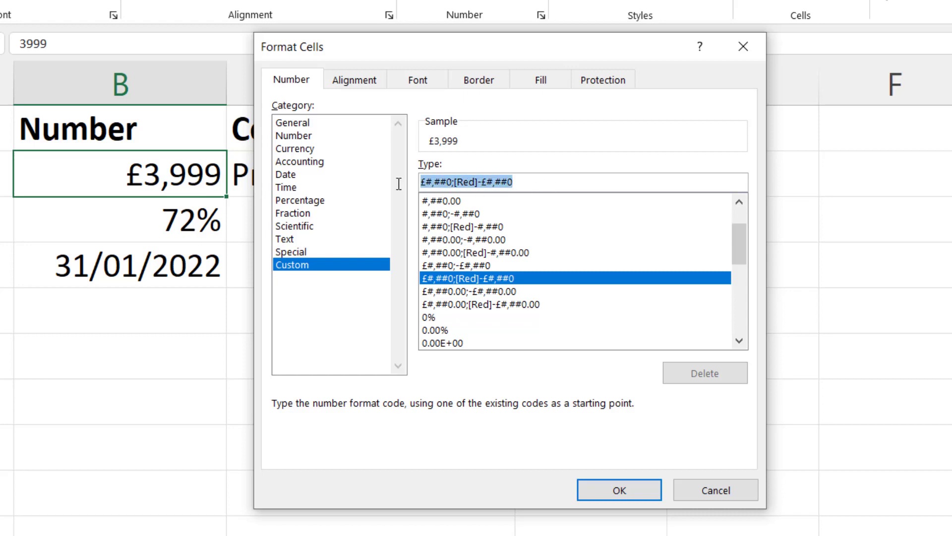
key(ctrl+c)
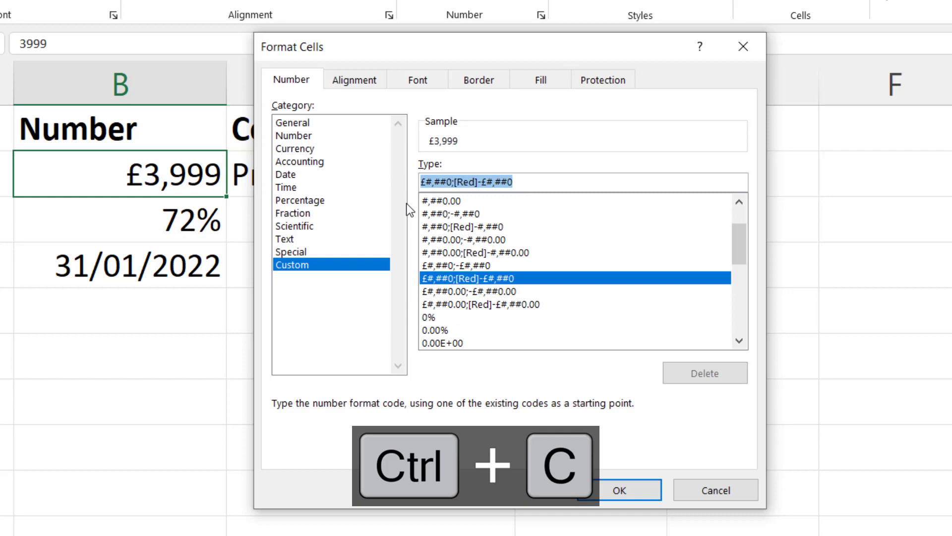
click(710, 491)
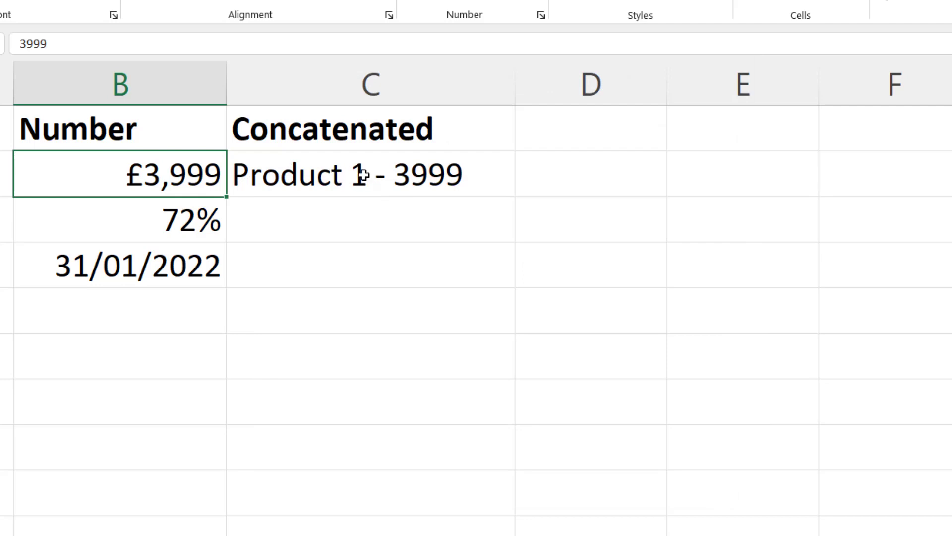
Change C2 to =A2&TEXT(B2,"£#,##0;[Red]-£#,##0") so it reads Product 1 - £3,999
click(381, 180)
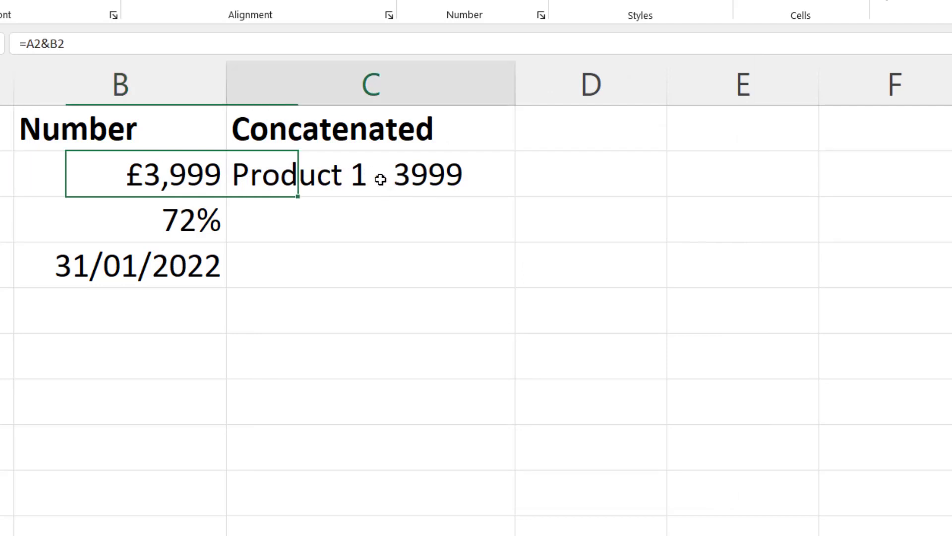
double_click(381, 185)
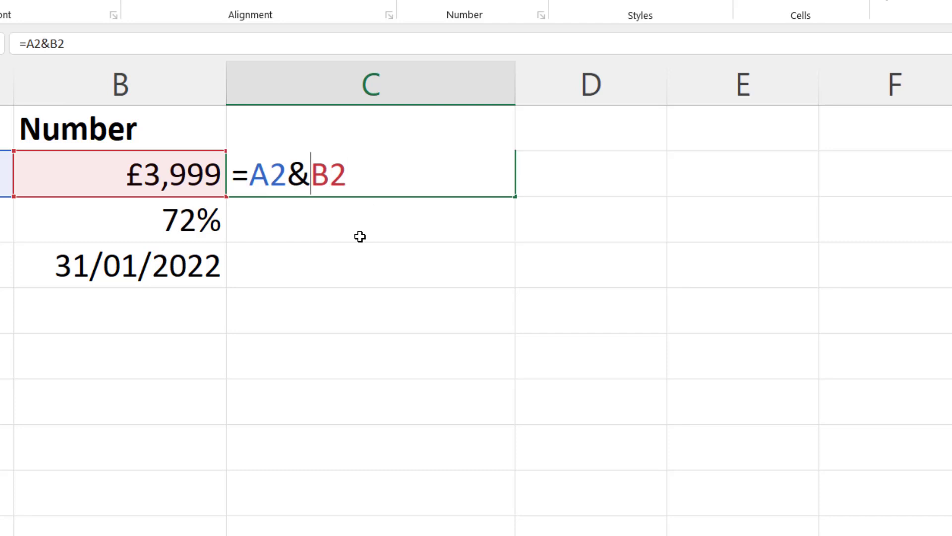
text(te)
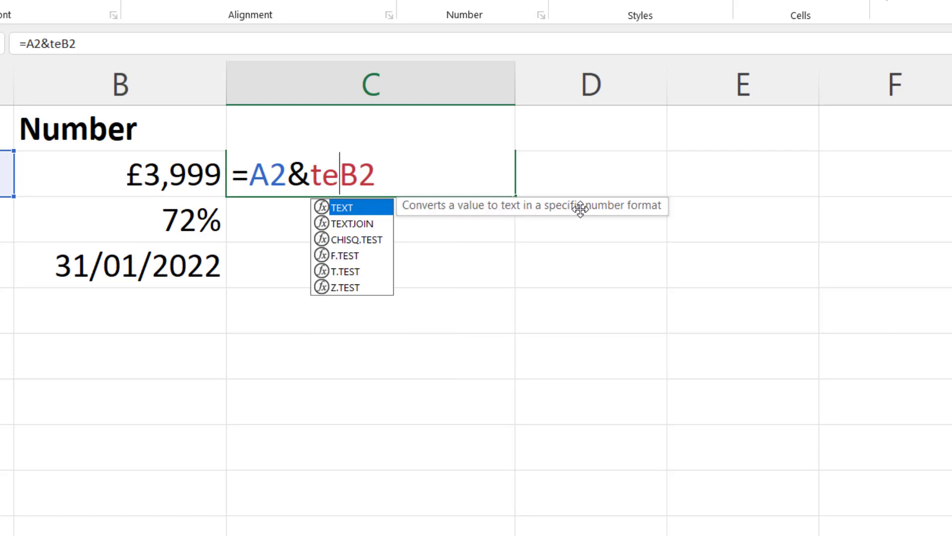
double_click(370, 208)
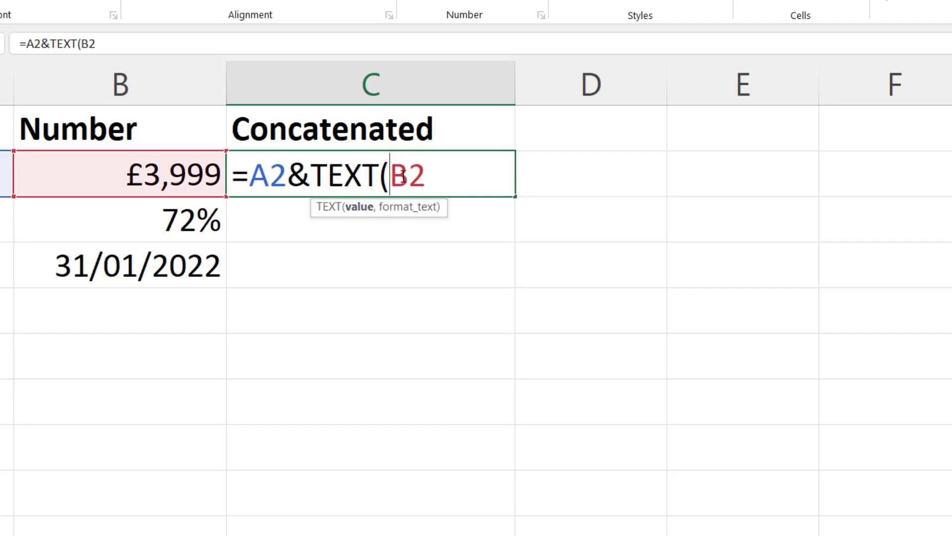
click(435, 170)
text(,)
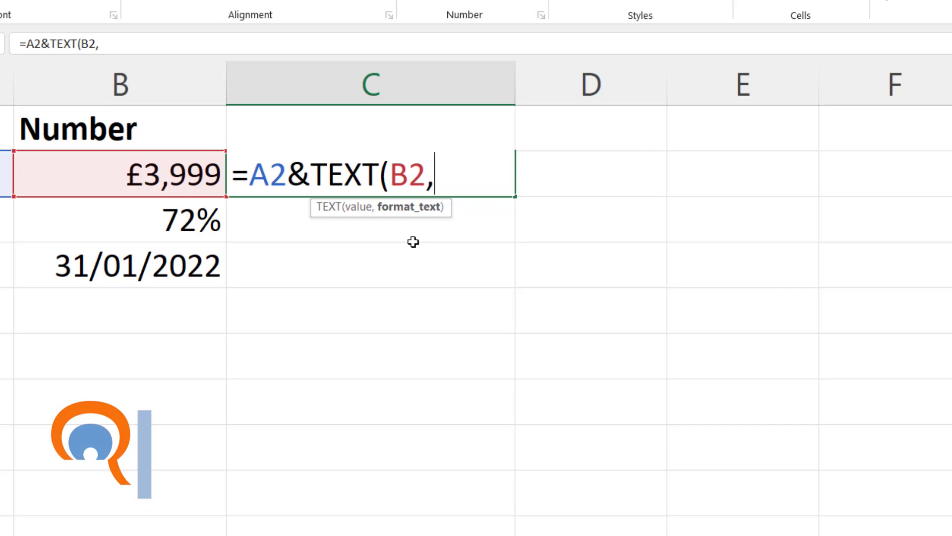
text(")
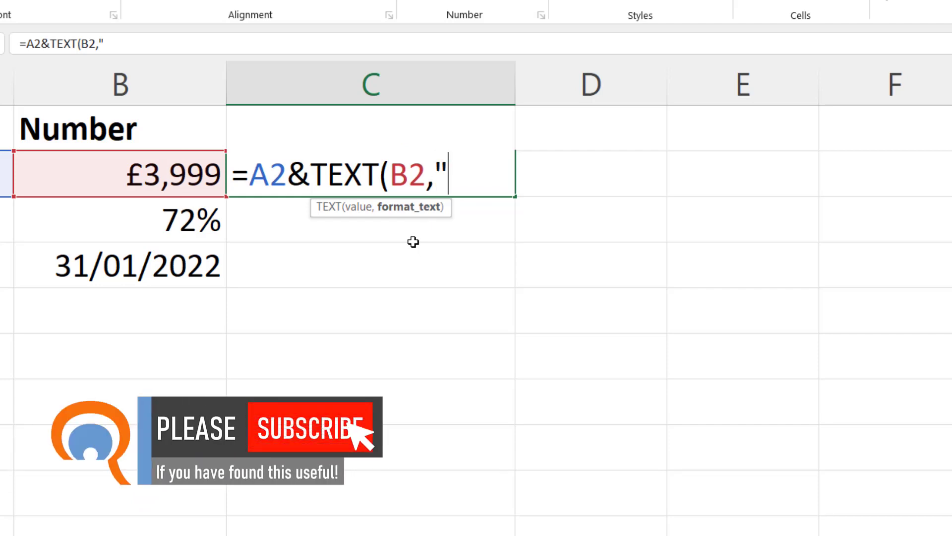
key(ctrl+v)
text(")
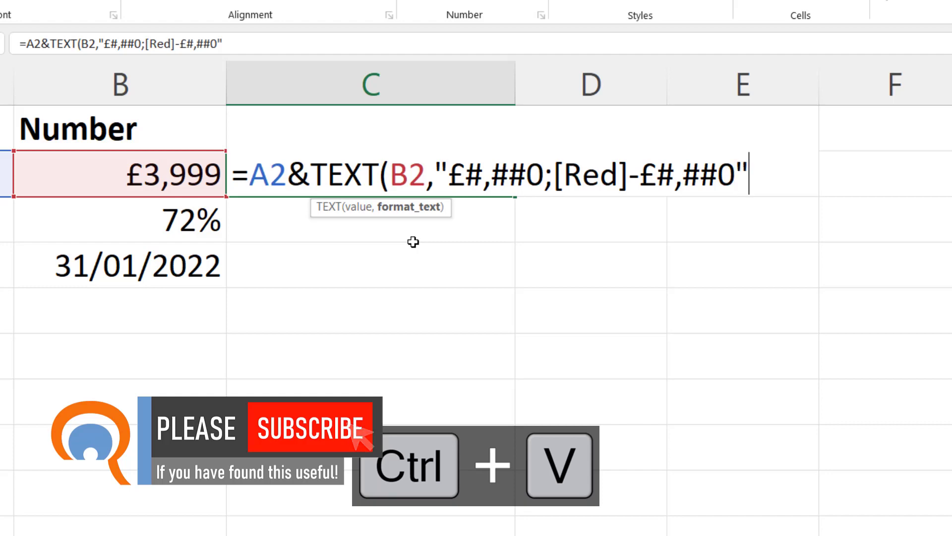
text())
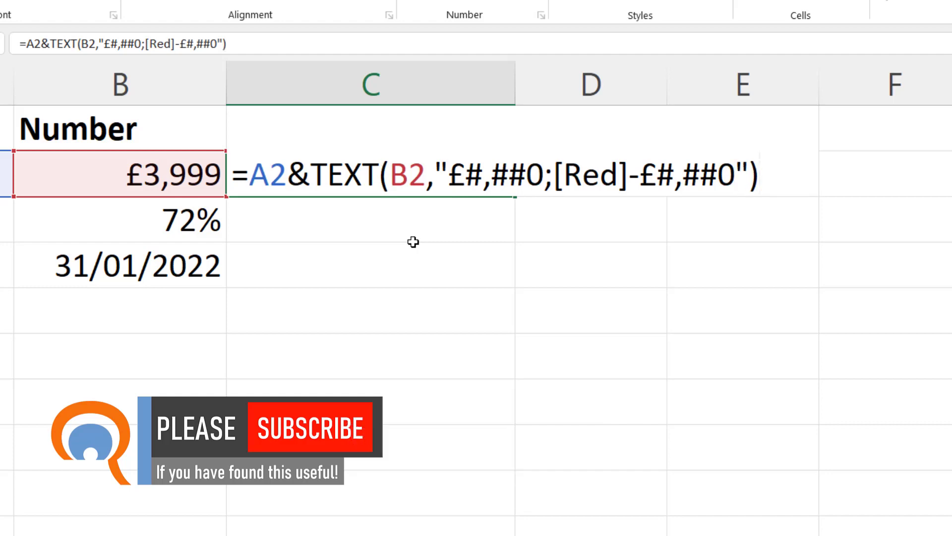
key(Return)
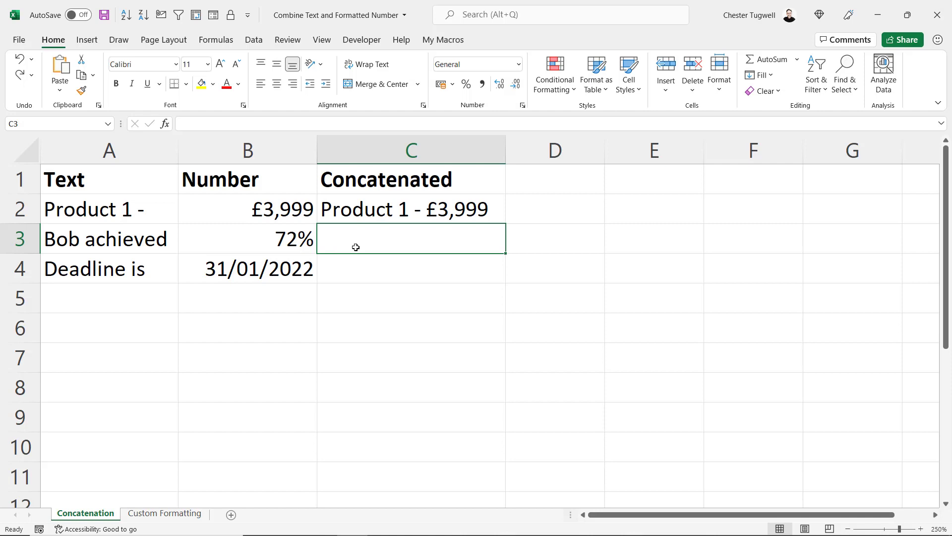
Enter =A3&B3 in C3 to join the row 3 label and score
text(=)
click(152, 245)
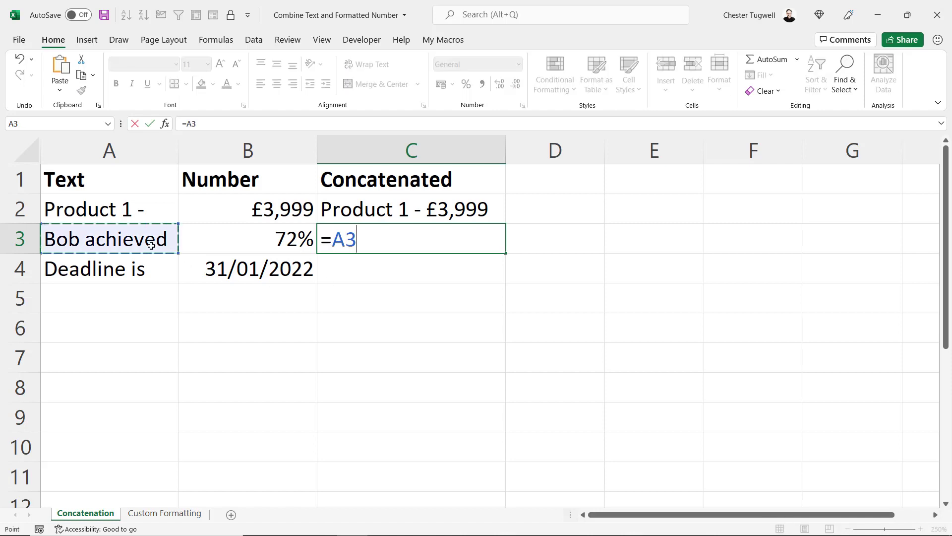
text(&)
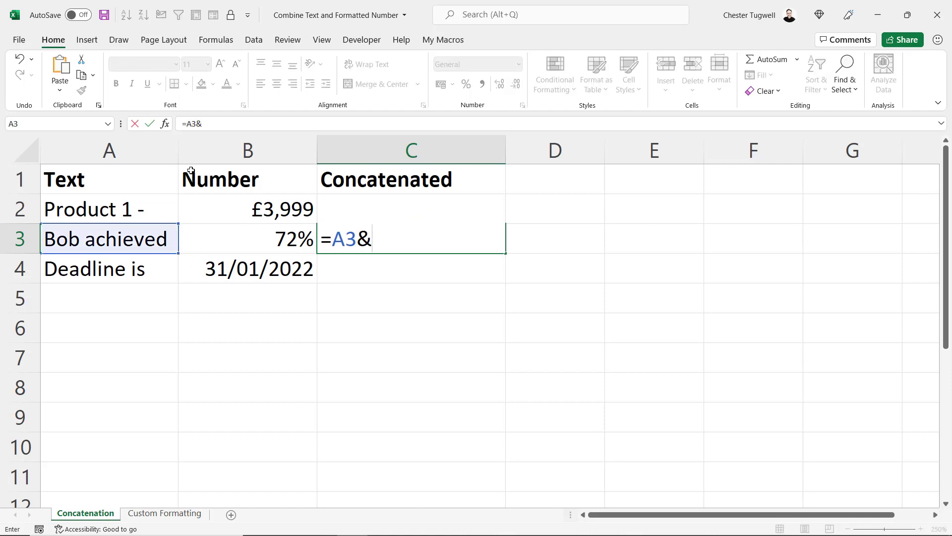
click(266, 229)
key(Return)
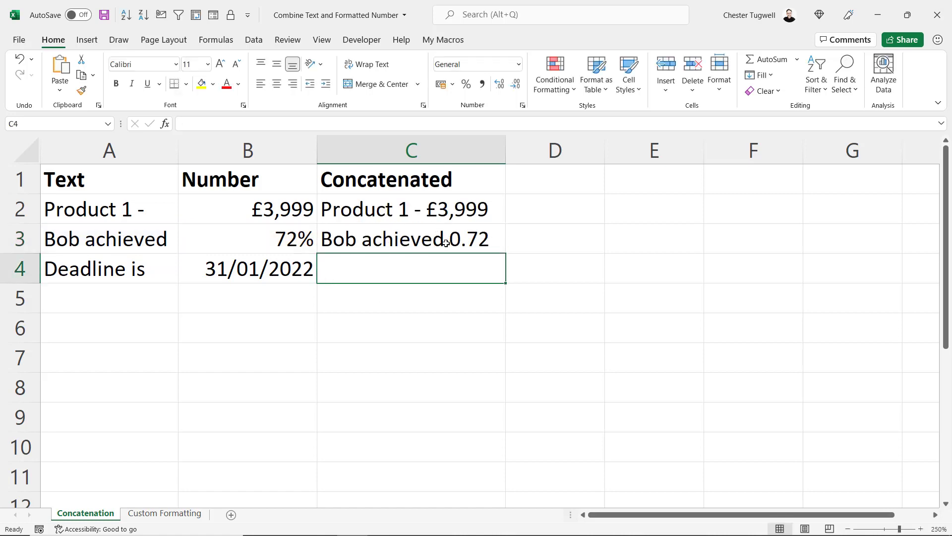
Copy B3's 0% custom format code from Format Cells
click(282, 239)
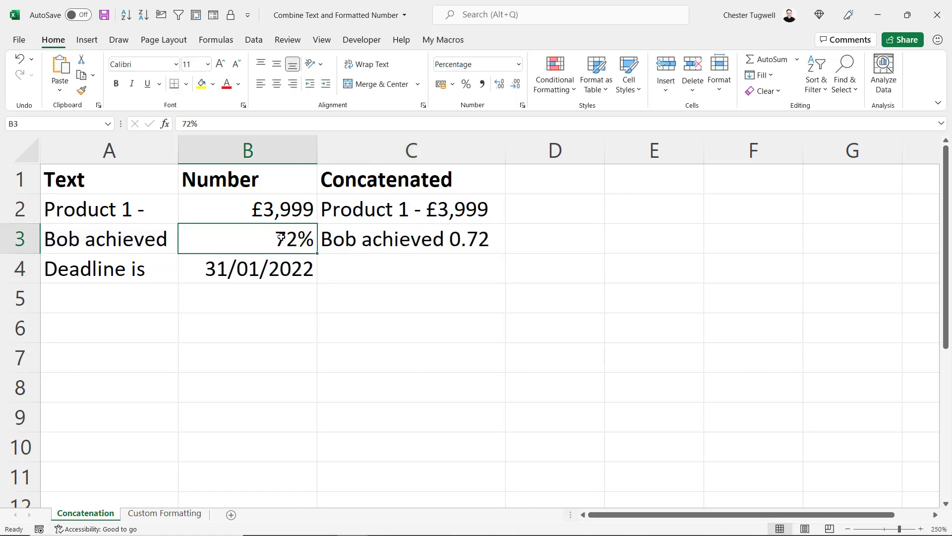
key(ctrl+1)
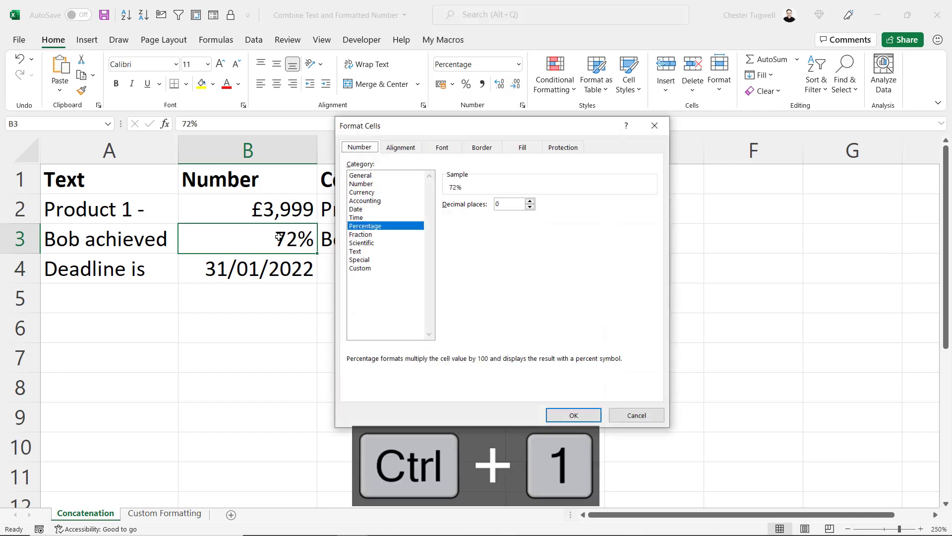
click(361, 268)
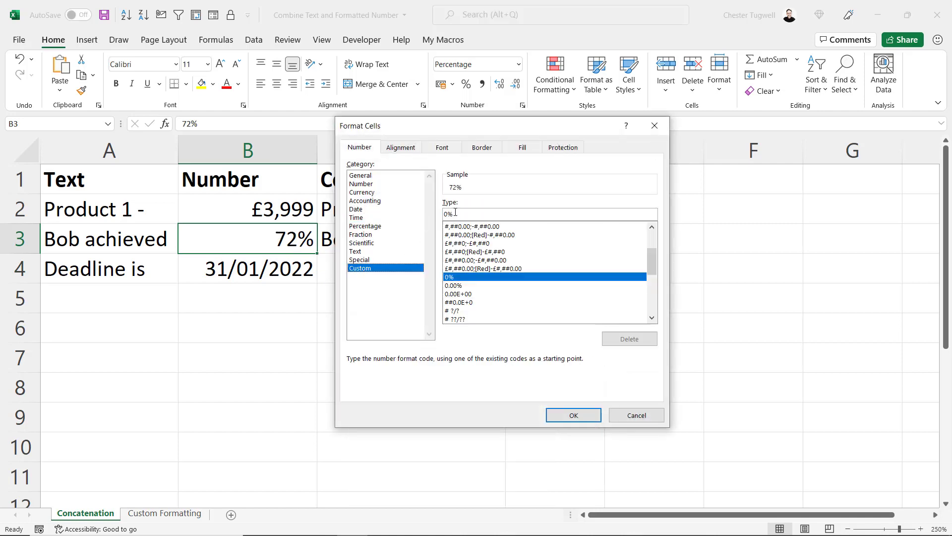
double_click(457, 217)
key(ctrl+c)
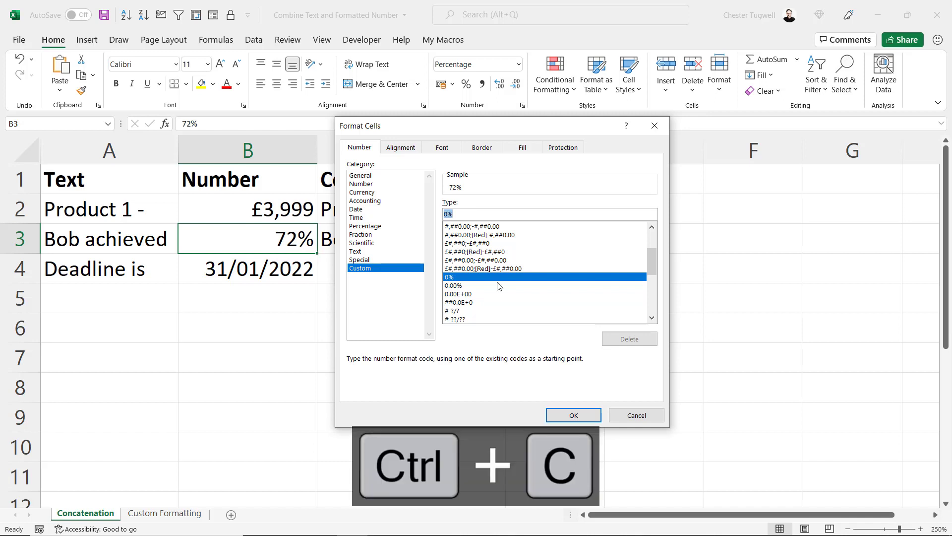
click(573, 416)
Change C3 to =A3&TEXT(B3,"0%") so the score shows as 72%
click(445, 239)
double_click(445, 238)
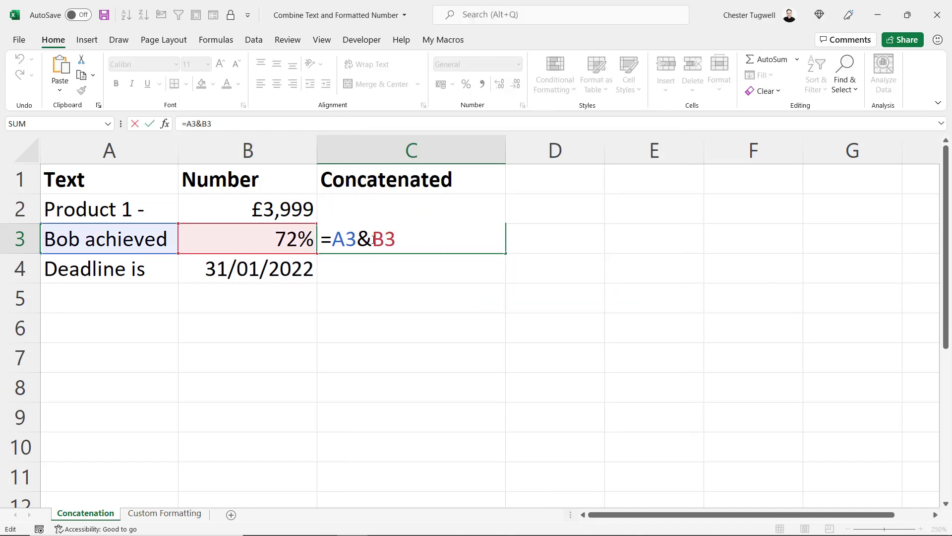
click(373, 243)
text(TEXT()
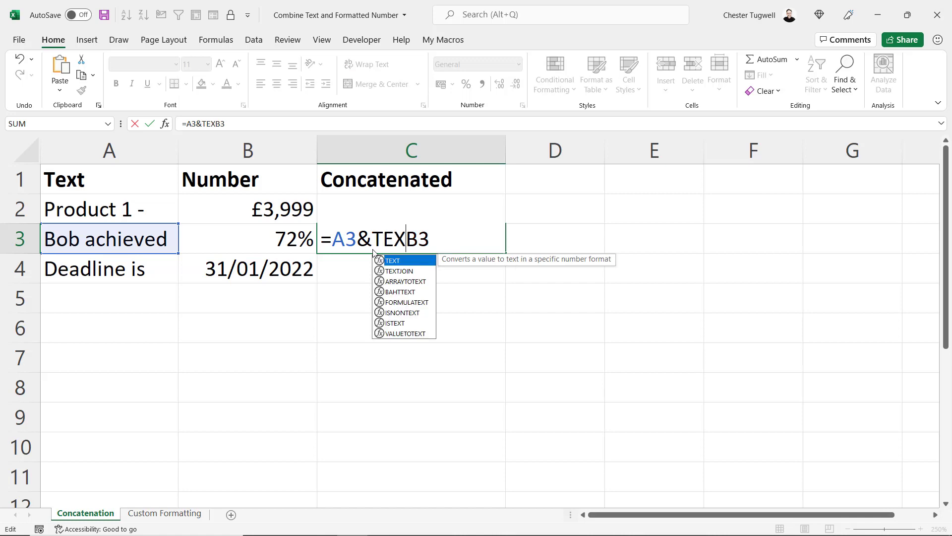
click(457, 241)
text(,)
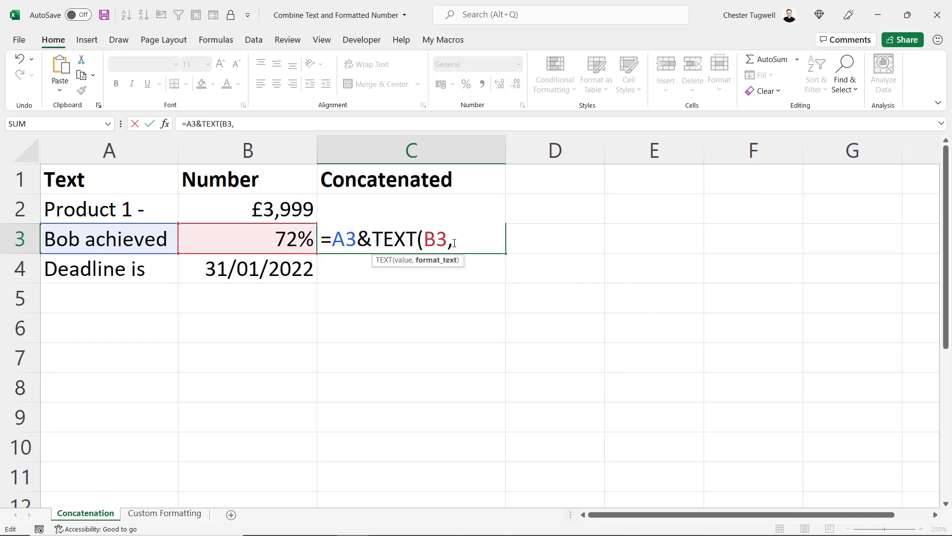
key(ctrl+v)
text("))
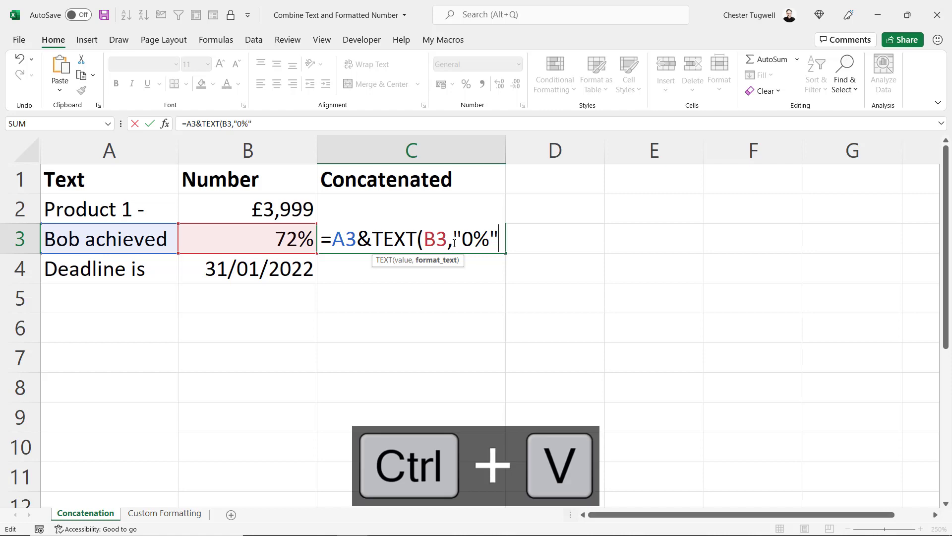
key(Return)
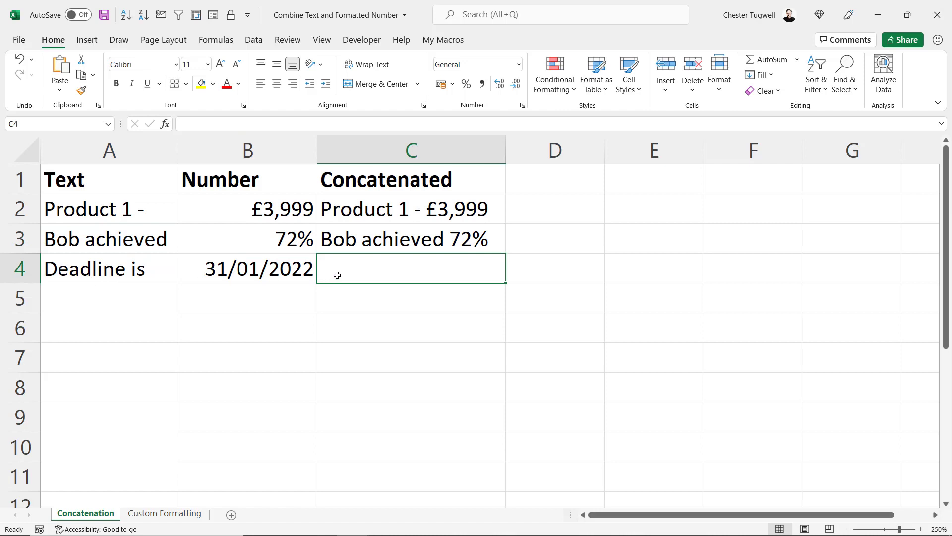
Enter =A4&B4 in C4, giving Deadline is 44592
text(=)
click(127, 274)
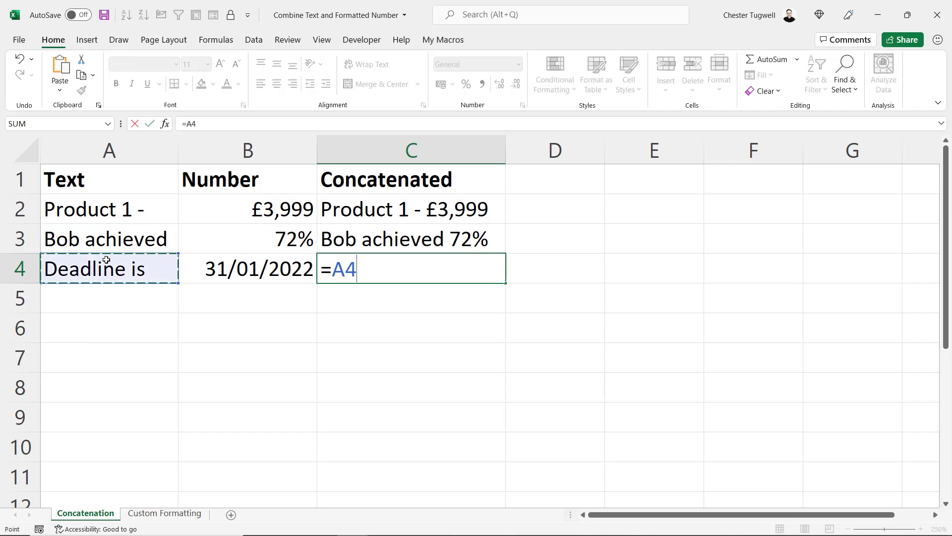
text(&)
click(295, 263)
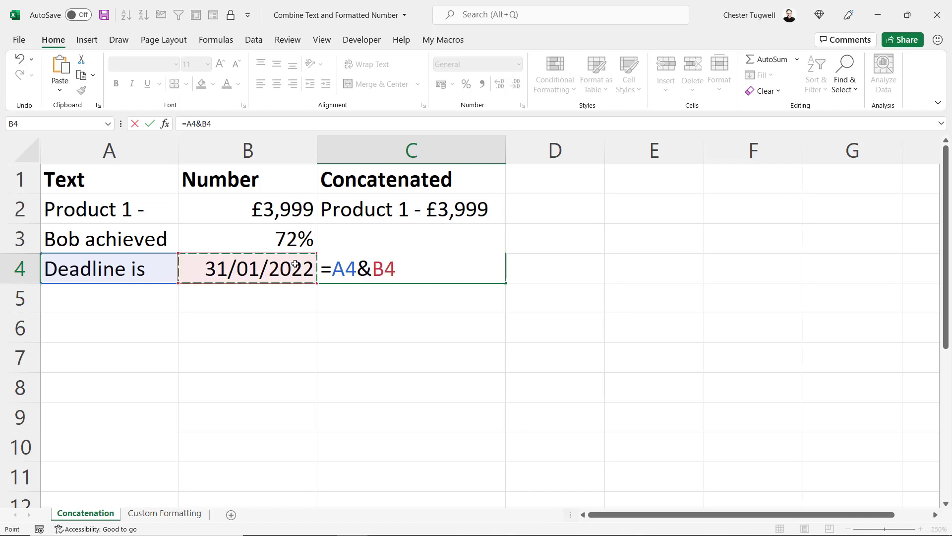
key(Return)
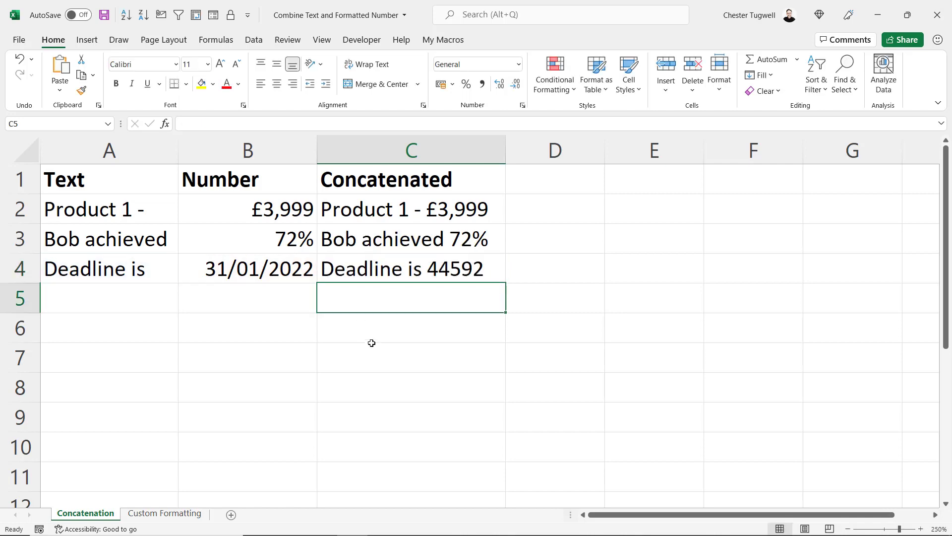
Copy B4's dd/mm/yyyy custom date code, then start editing C4's formula
click(226, 270)
click(518, 64)
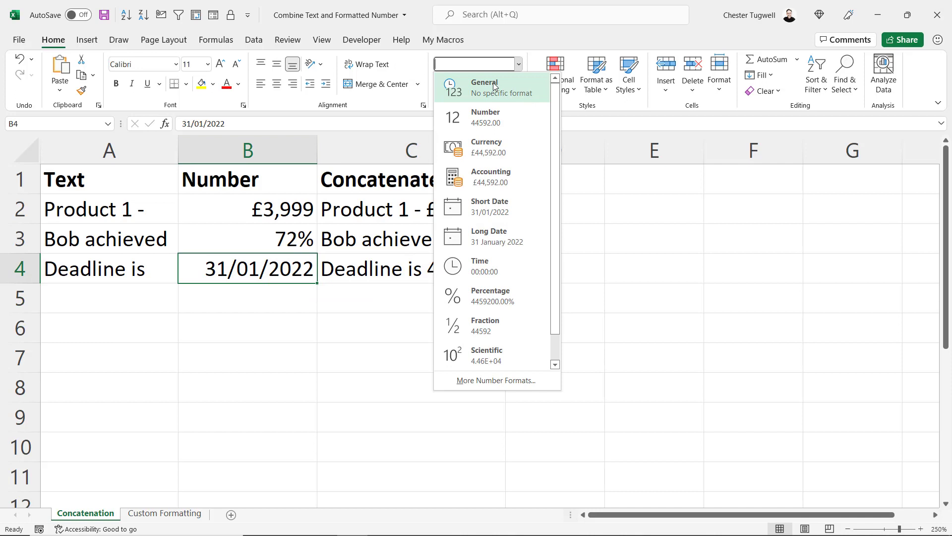
click(494, 88)
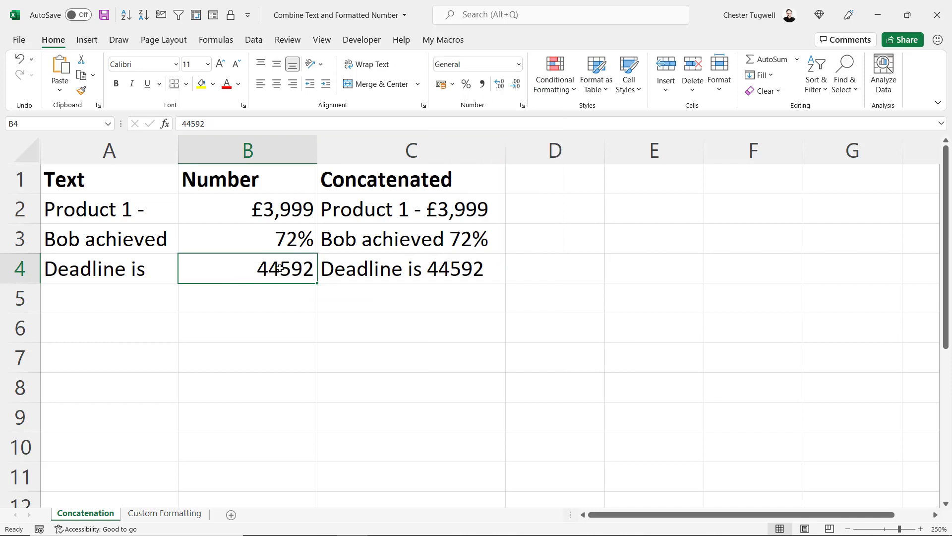
key(ctrl+z)
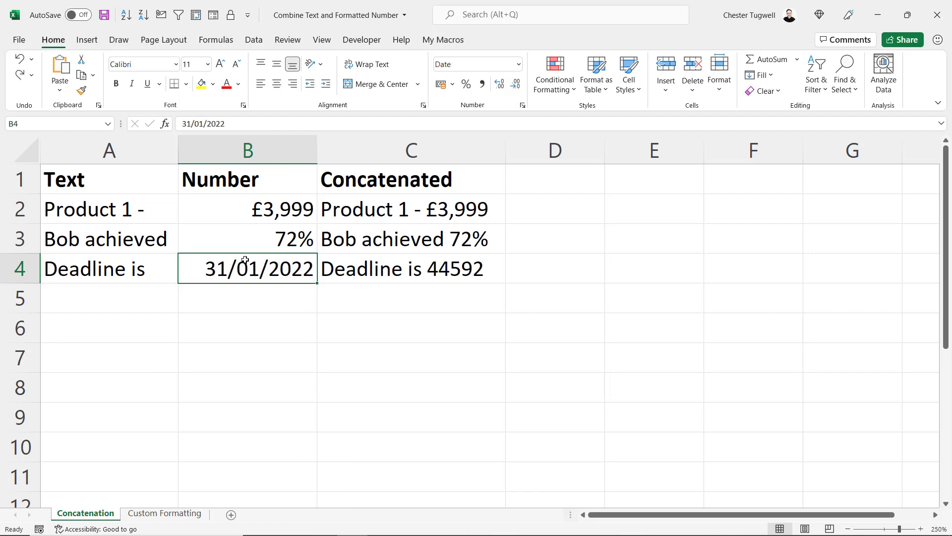
key(ctrl+1)
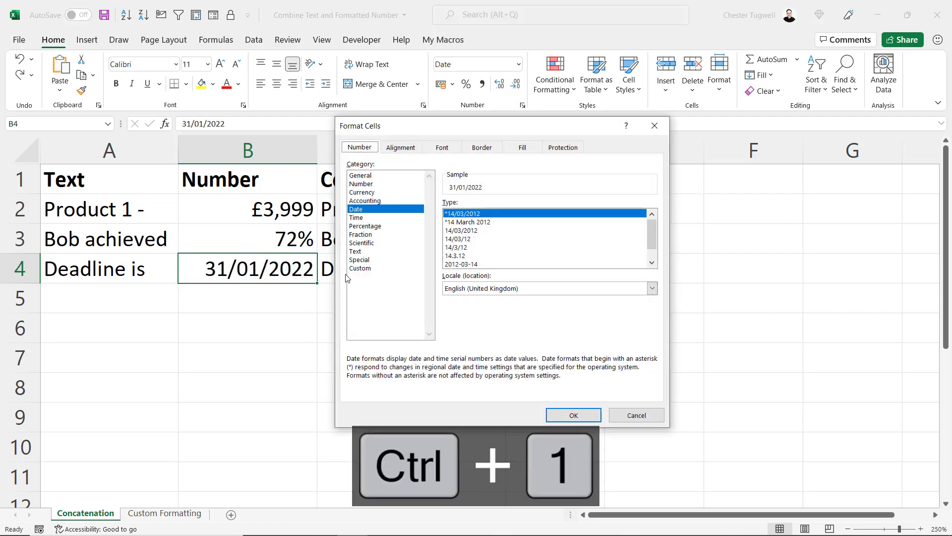
click(361, 268)
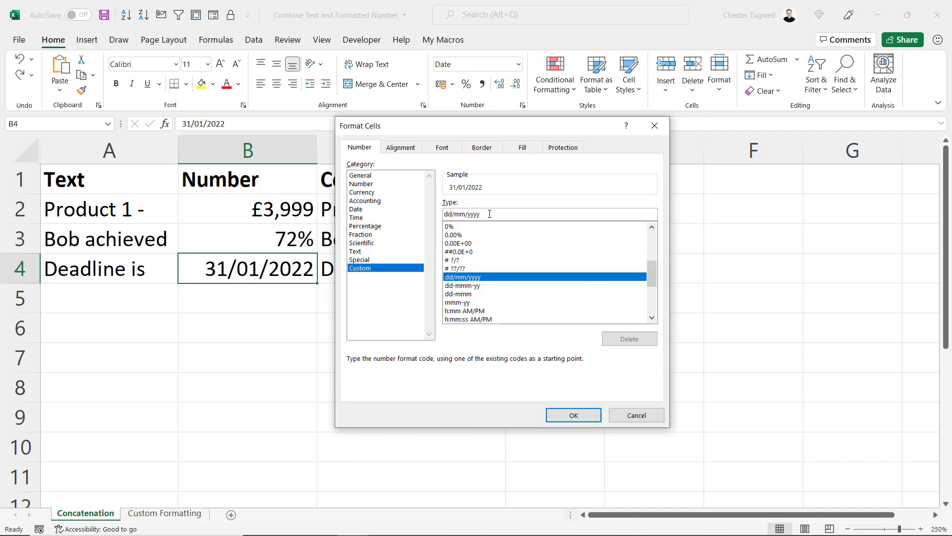
double_click(457, 213)
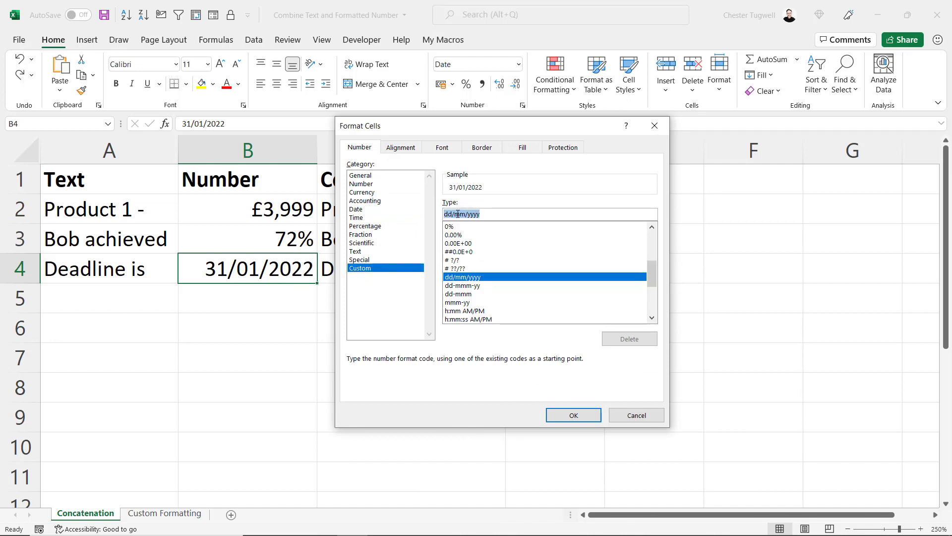
key(ctrl+c)
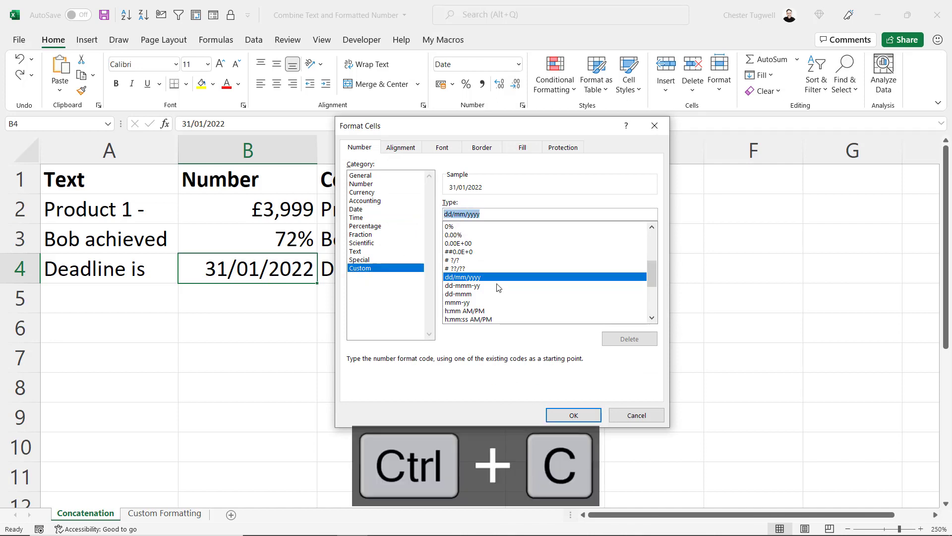
click(634, 414)
double_click(388, 269)
Change C4 to =A4&TEXT(B4,"dd/mm/yyyy") so it reads Deadline is 31/01/2022
click(373, 268)
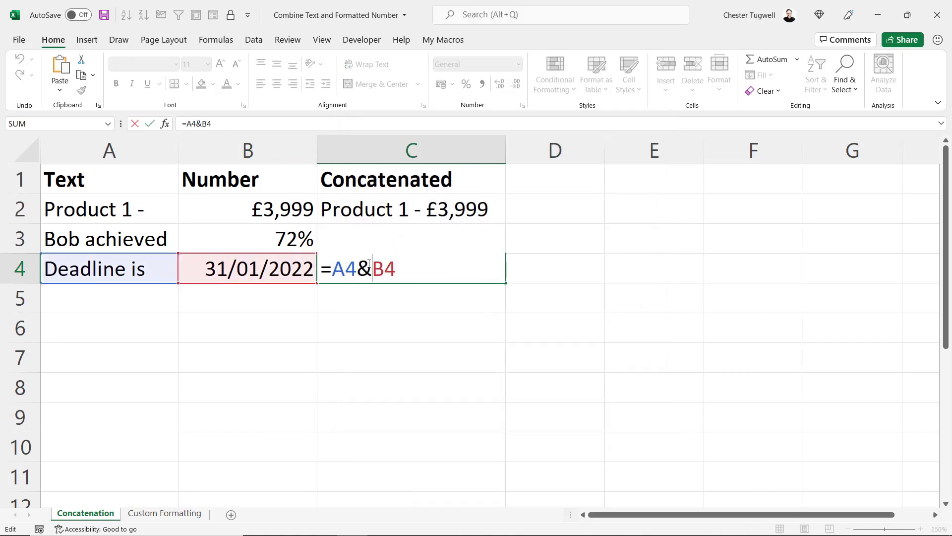
text(texdt)
key(BackSpace)
key(BackSpace)
text(t)
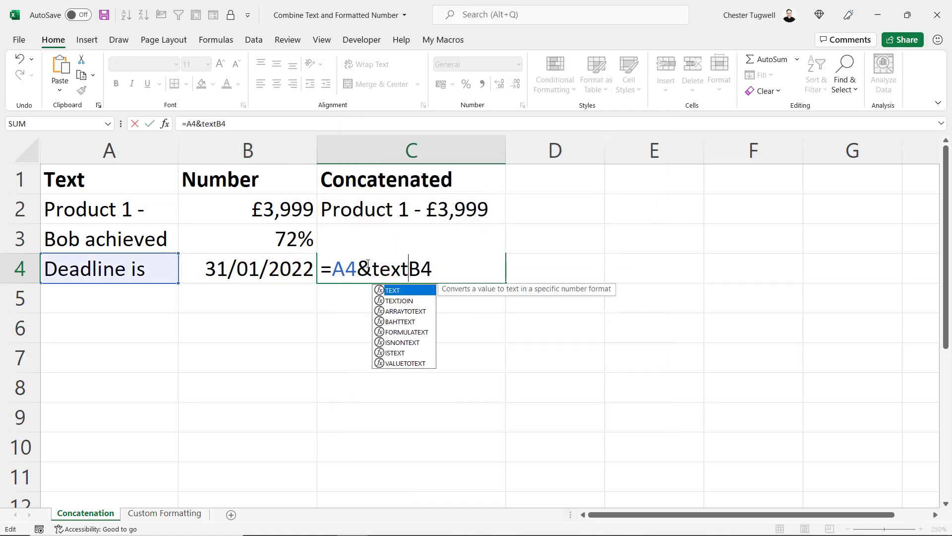
text(()
click(454, 270)
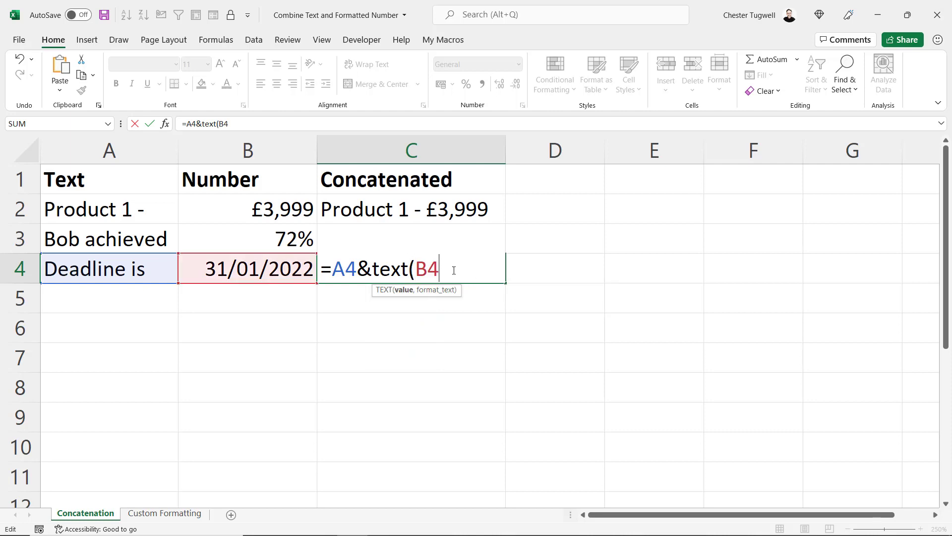
text(,")
key(ctrl+v)
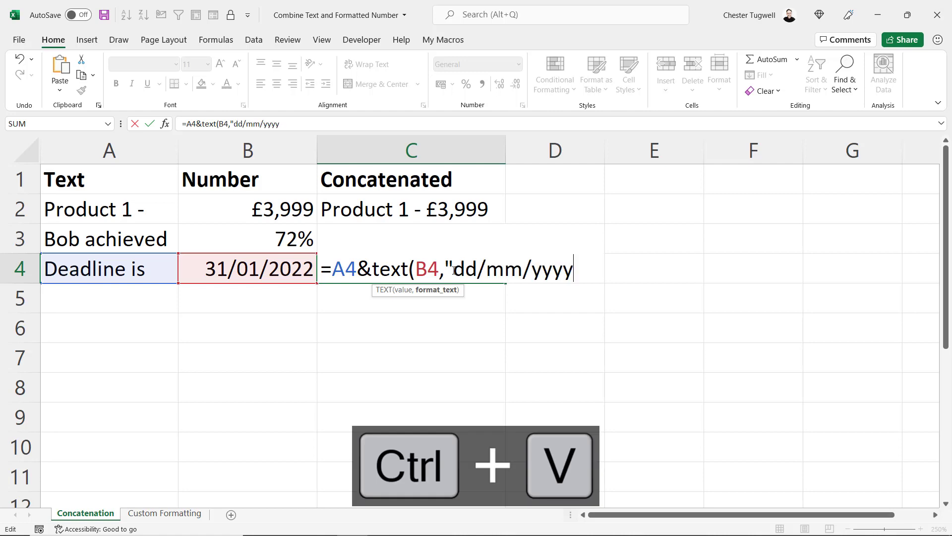
text())
key(Return)
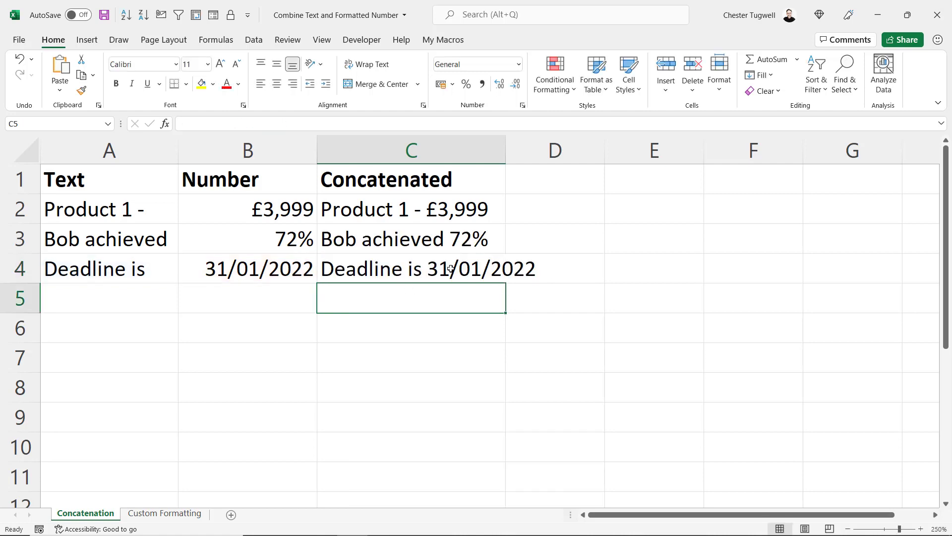
Change C4's TEXT format code to "dddd" to show only the weekday
click(451, 268)
double_click(451, 268)
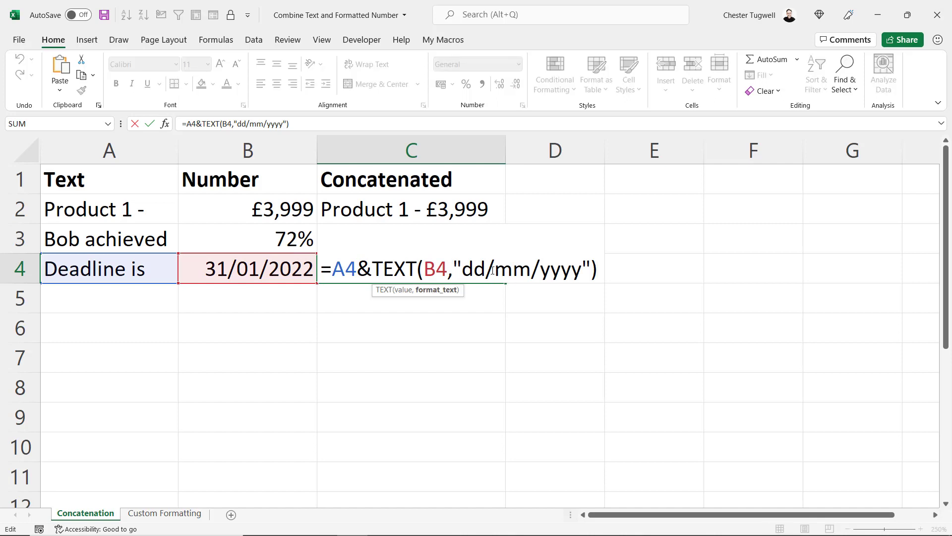
drag(463, 268, 574, 296)
text(dddd)
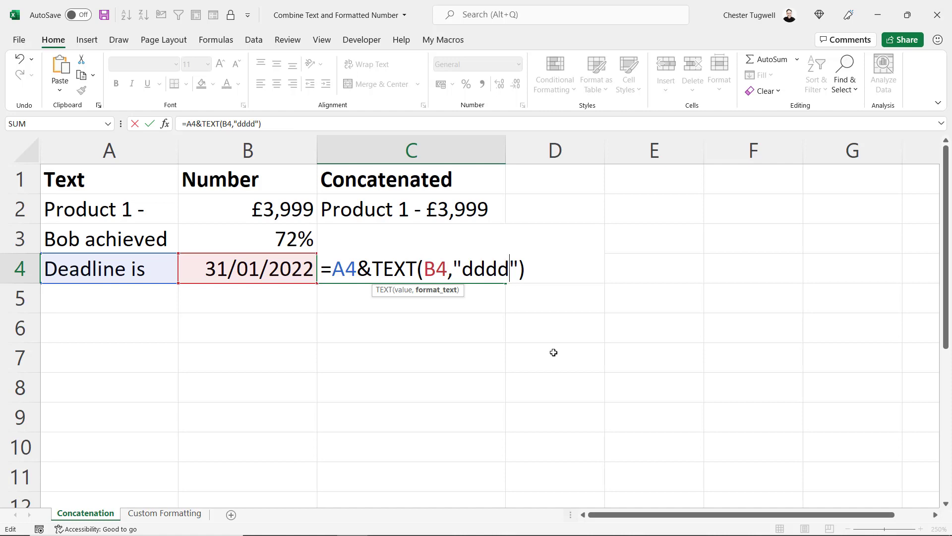
key(Return)
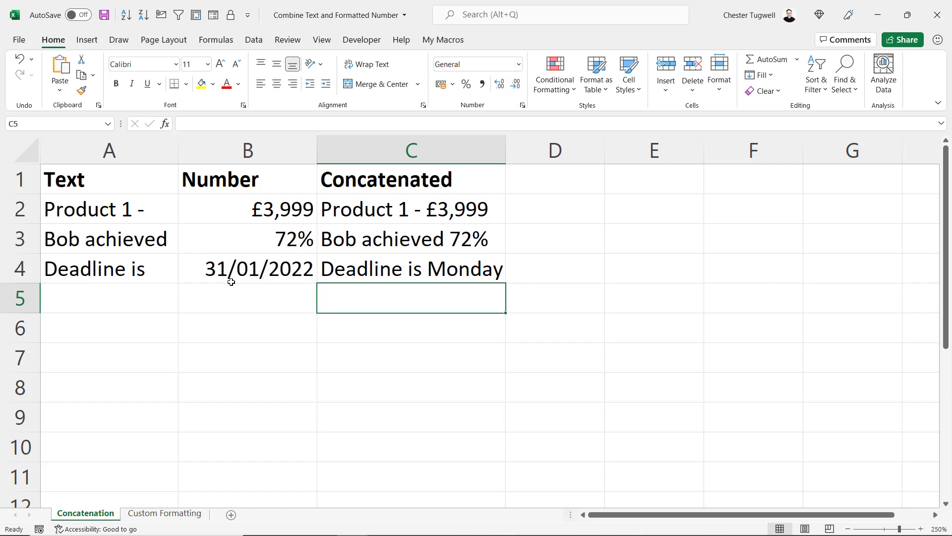
Extend C4's format code to "dddd dd mmm yyy", giving Deadline is Monday 31 Jan 2022
click(431, 268)
double_click(431, 268)
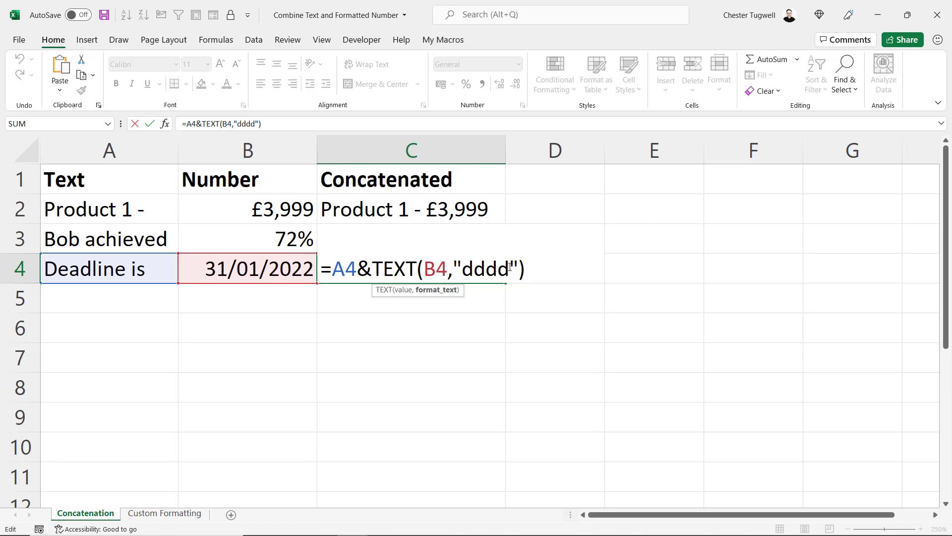
click(511, 268)
text(dd mm)
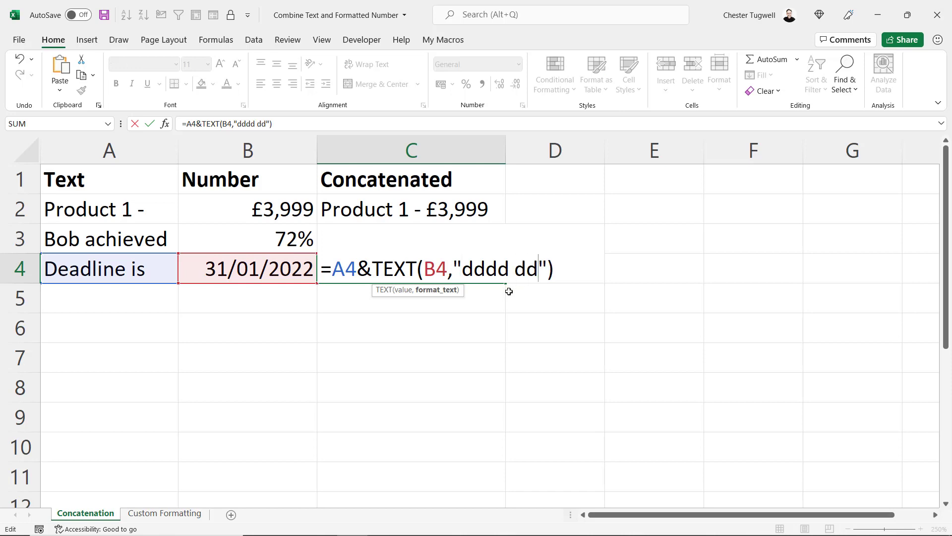
text(m)
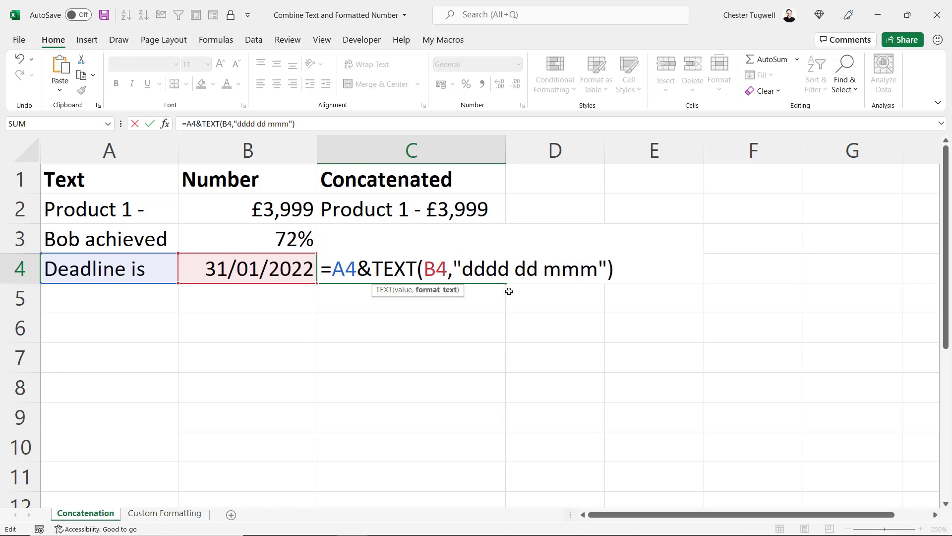
text( yyy)
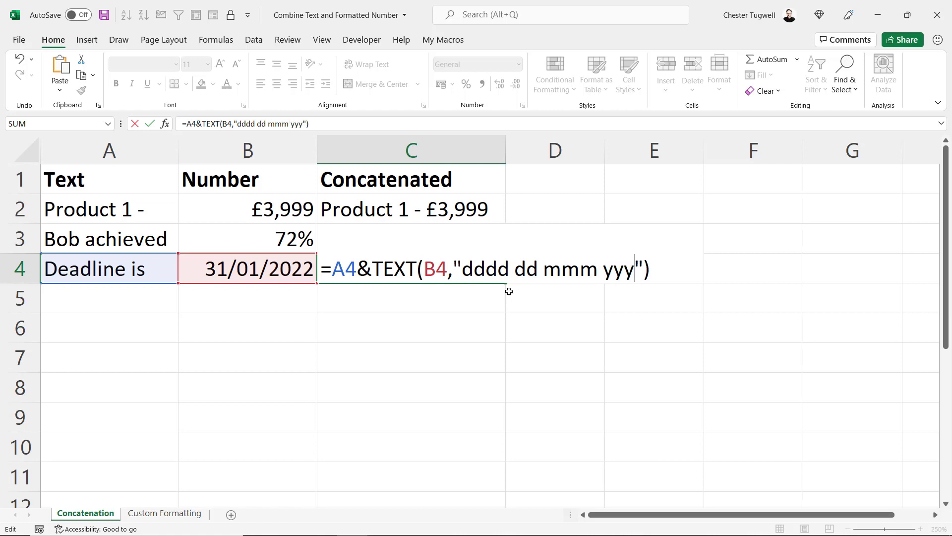
key(Return)
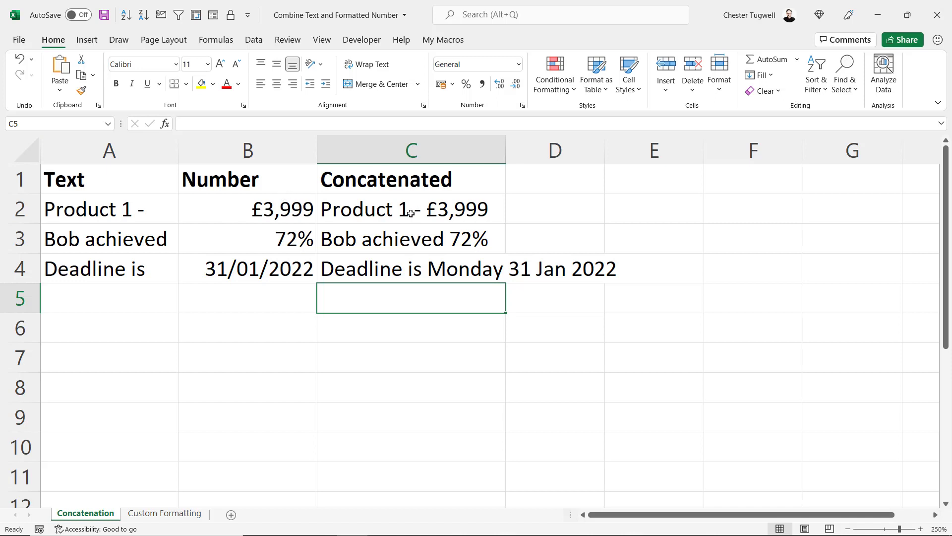
Review C2's TEXT formula without changing it
key(Up)
double_click(447, 213)
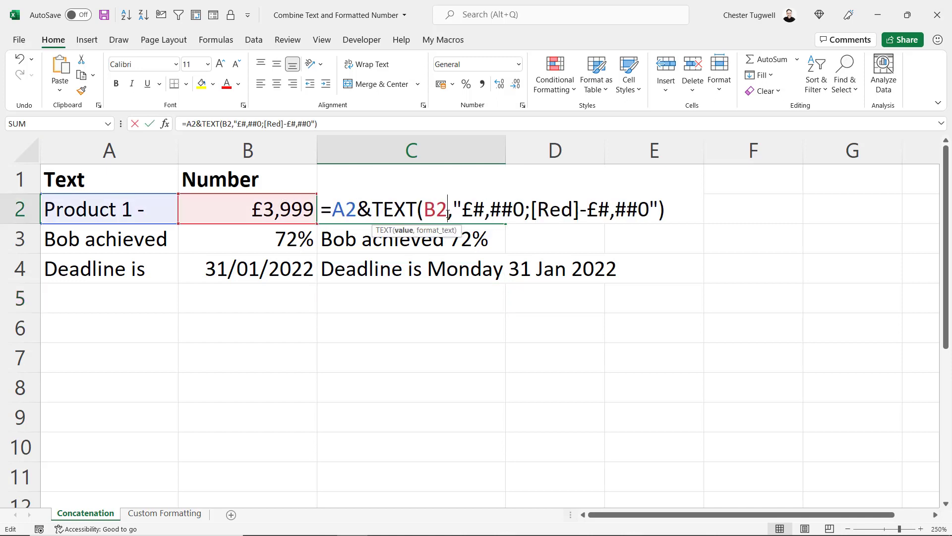
key(Return)
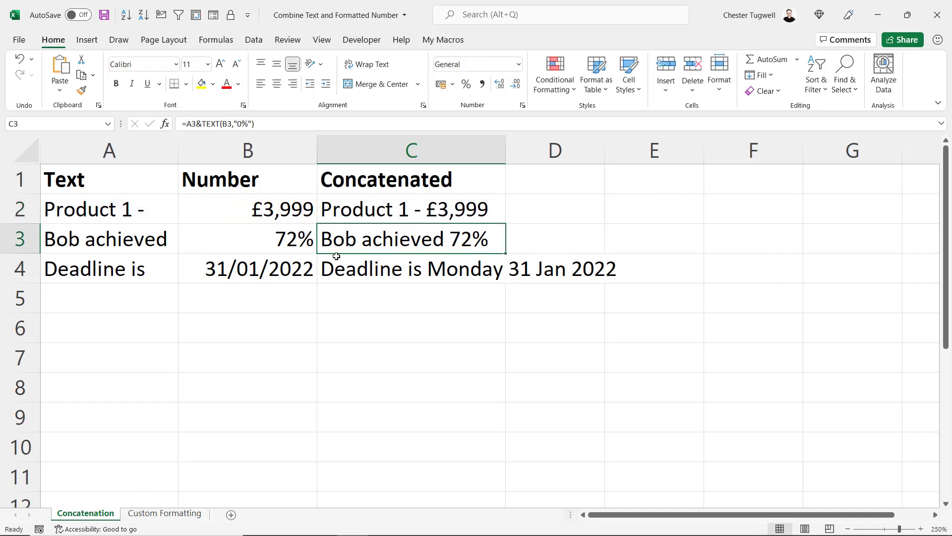
Go to the Custom Formatting sheet and select cell A2 holding 12
click(169, 516)
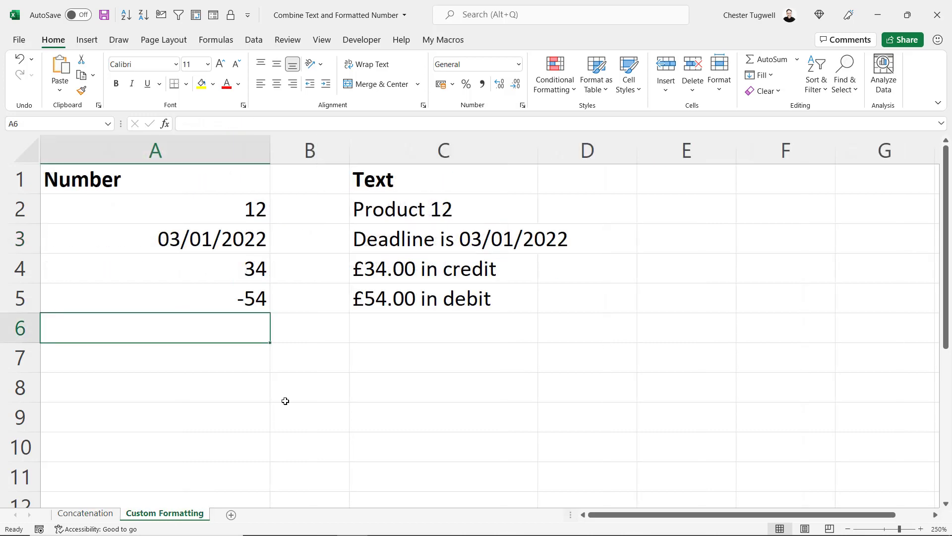
click(249, 211)
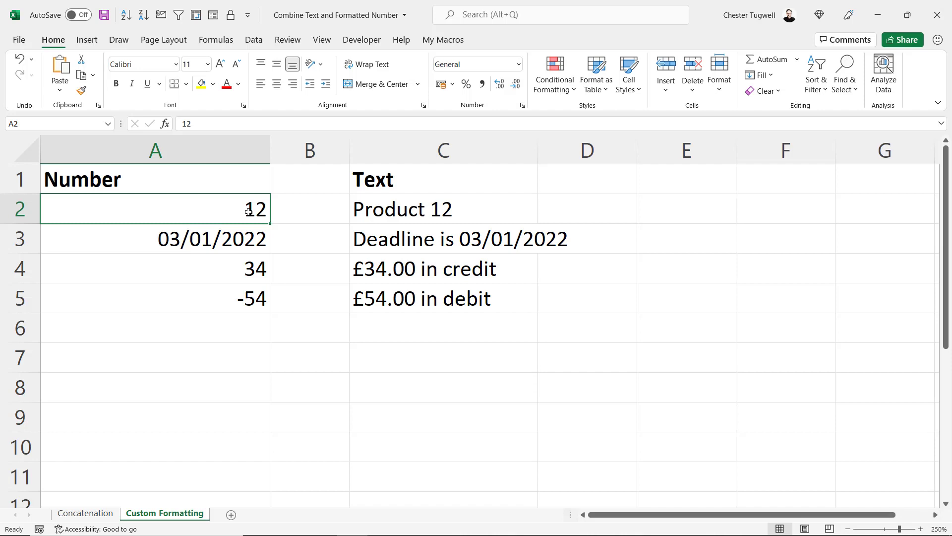
Give A2 the custom format "Product "0 and enter 67, displaying Product 67
right_click(248, 211)
click(298, 470)
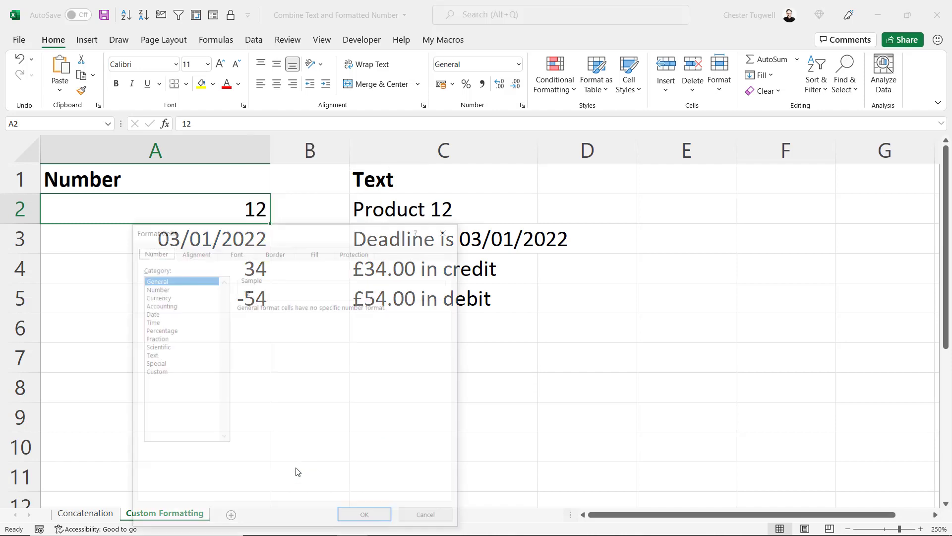
click(419, 514)
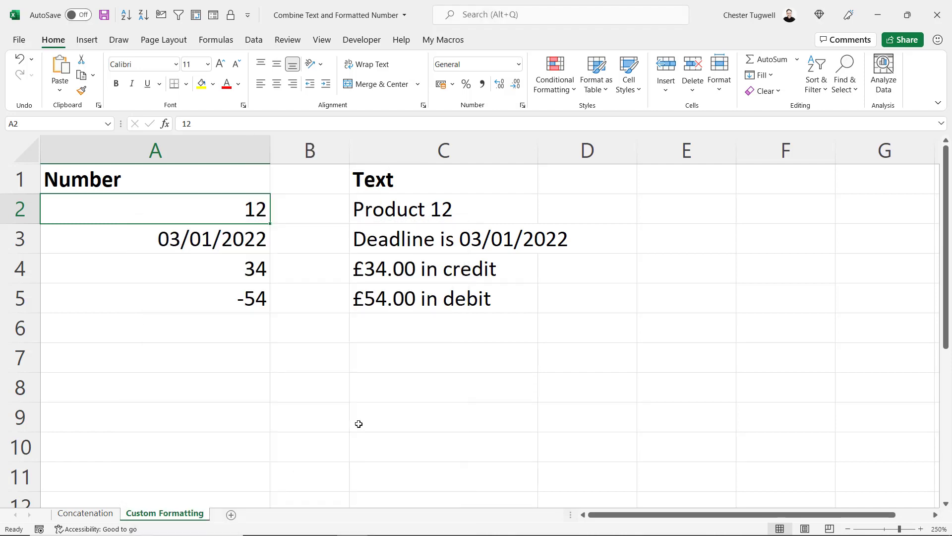
key(ctrl+1)
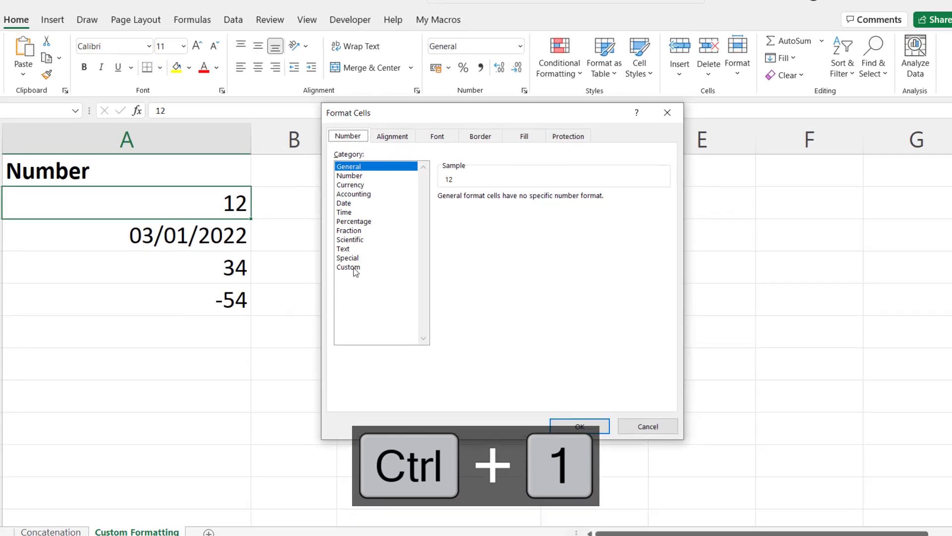
click(356, 272)
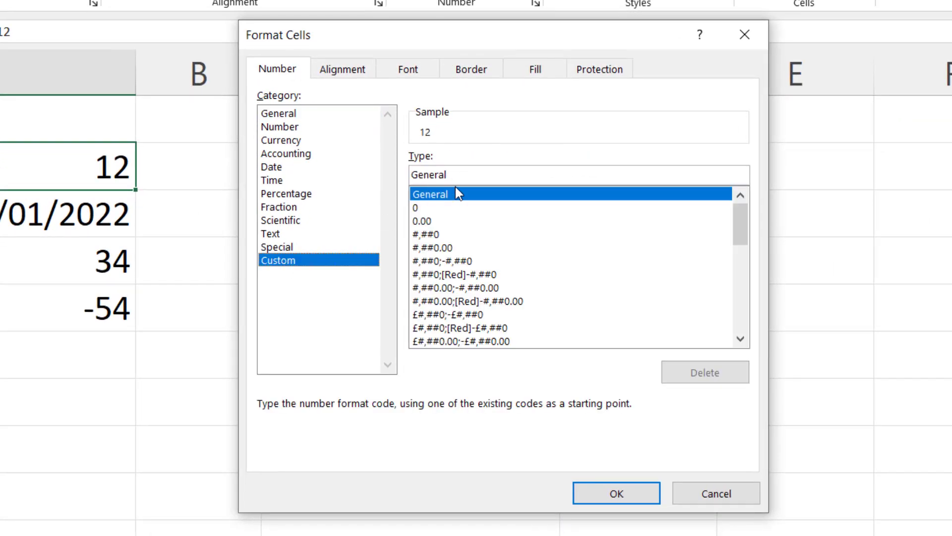
drag(453, 171, 336, 157)
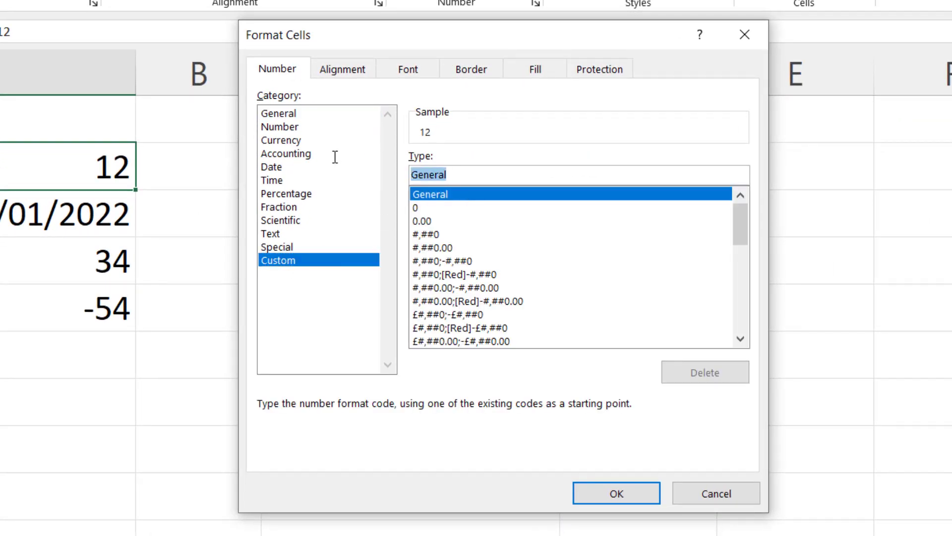
key(BackSpace)
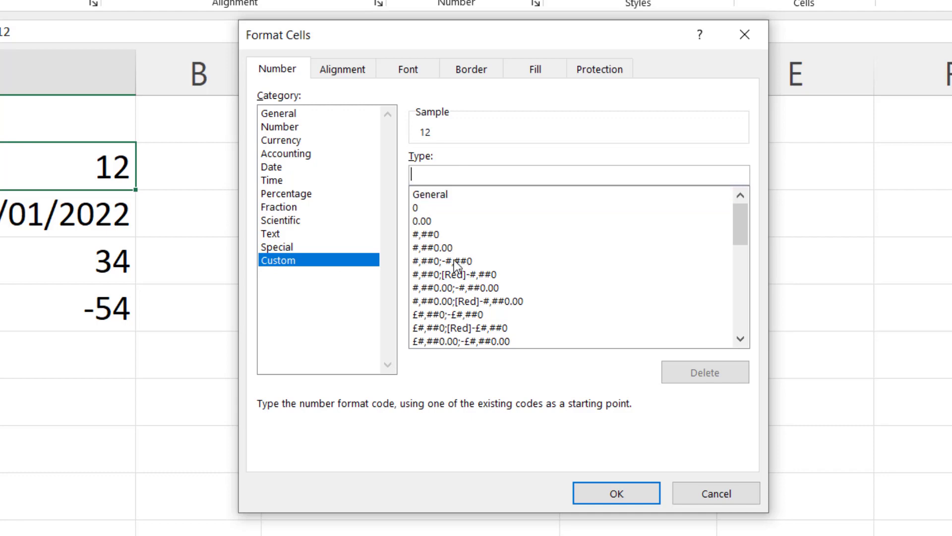
text("pro)
key(BackSpace)
key(BackSpace)
key(BackSpace)
text(Product ")
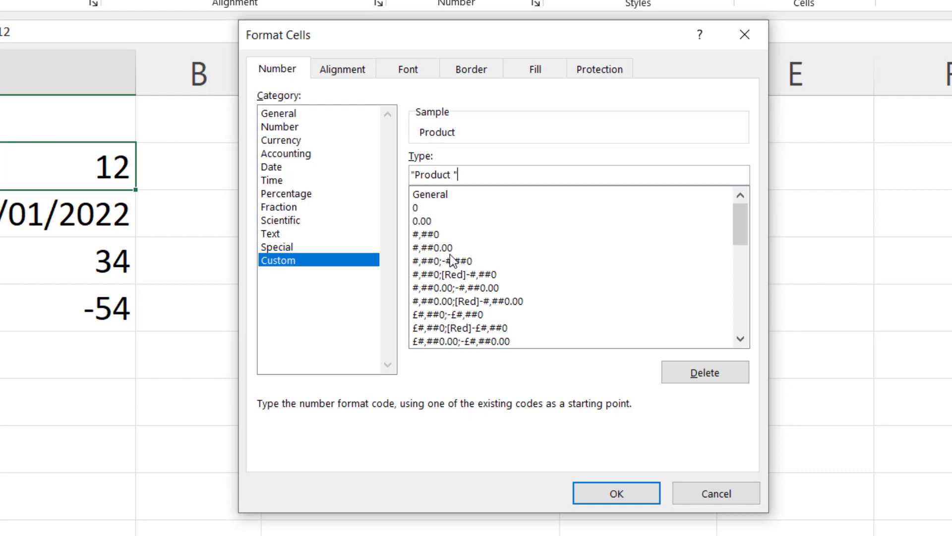
text(0)
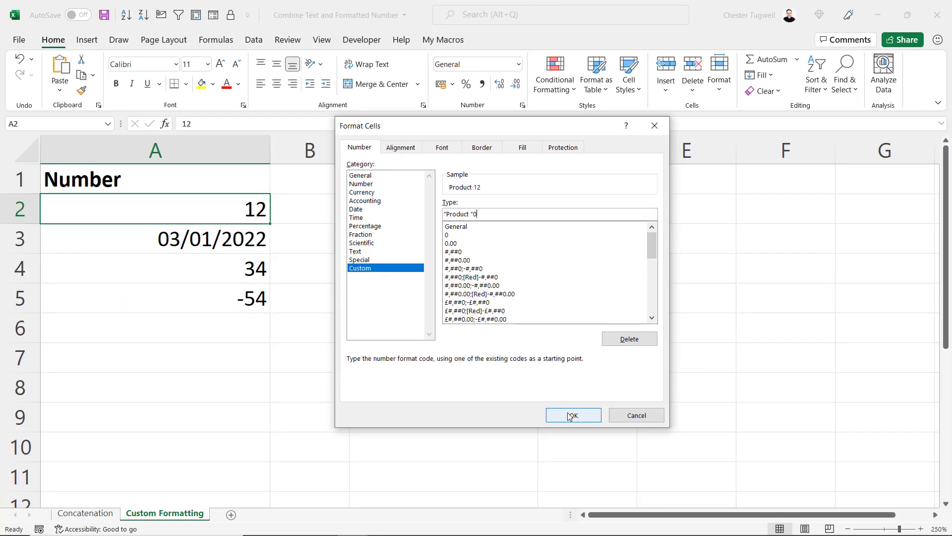
click(617, 493)
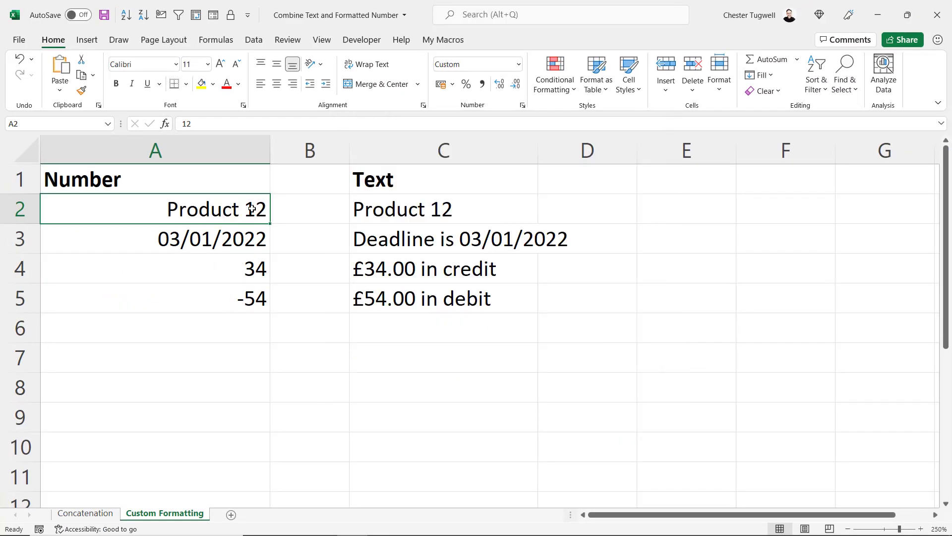
text(67)
key(Return)
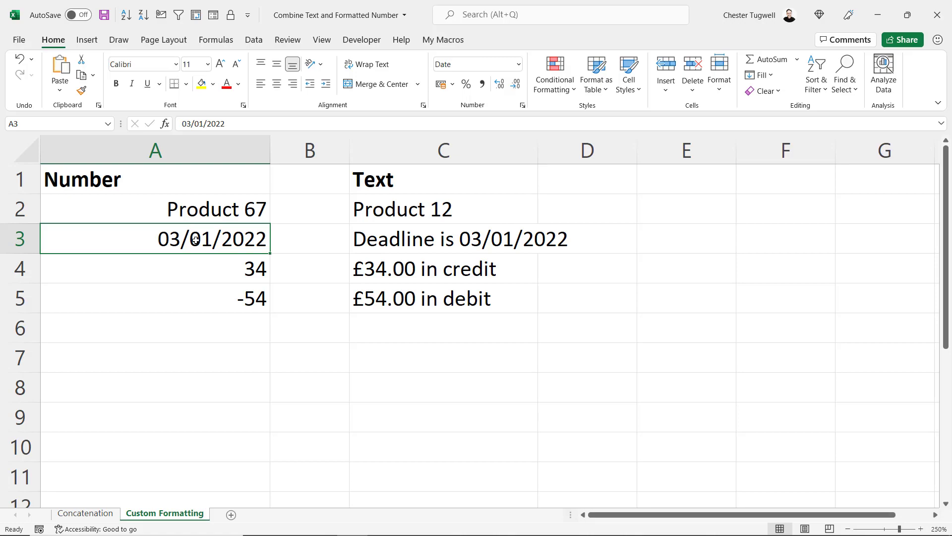
Give A3 a custom date format prefixing 'Deadline is ' to dd/mm/yyyy, showing Deadline is 03/01/2022
key(ctrl+1)
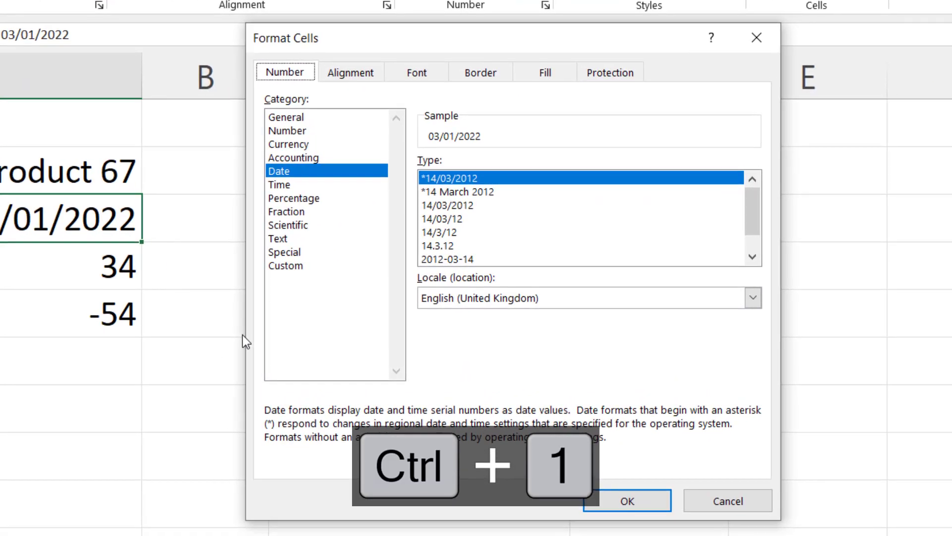
click(291, 267)
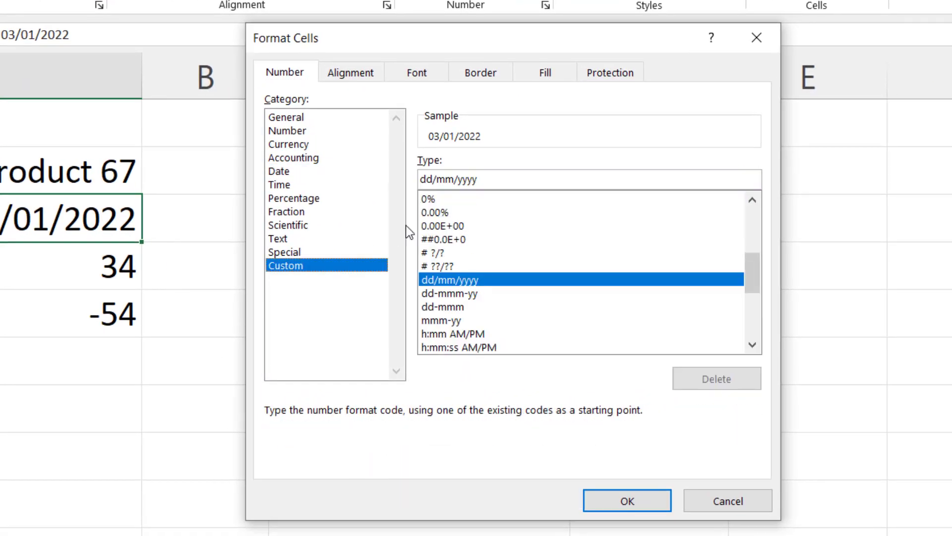
click(421, 179)
text("Deal)
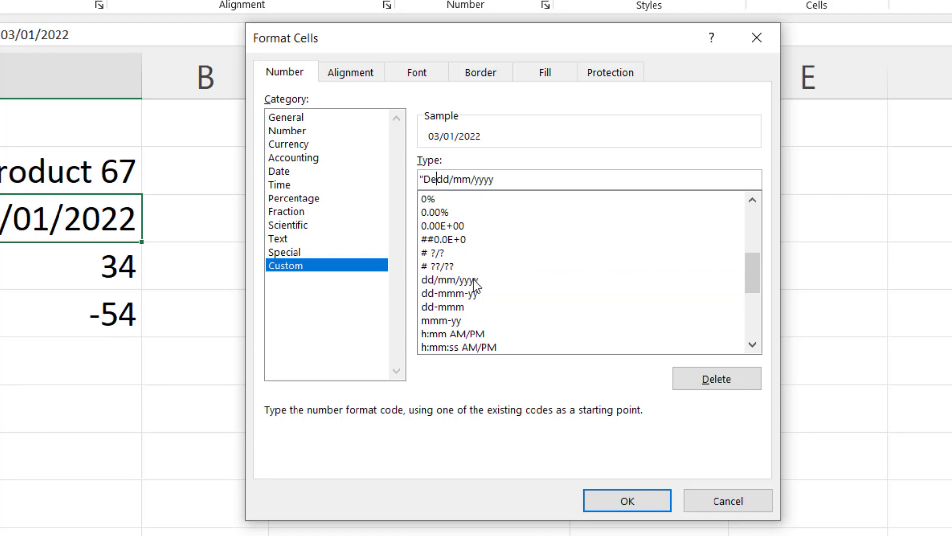
text(line is )
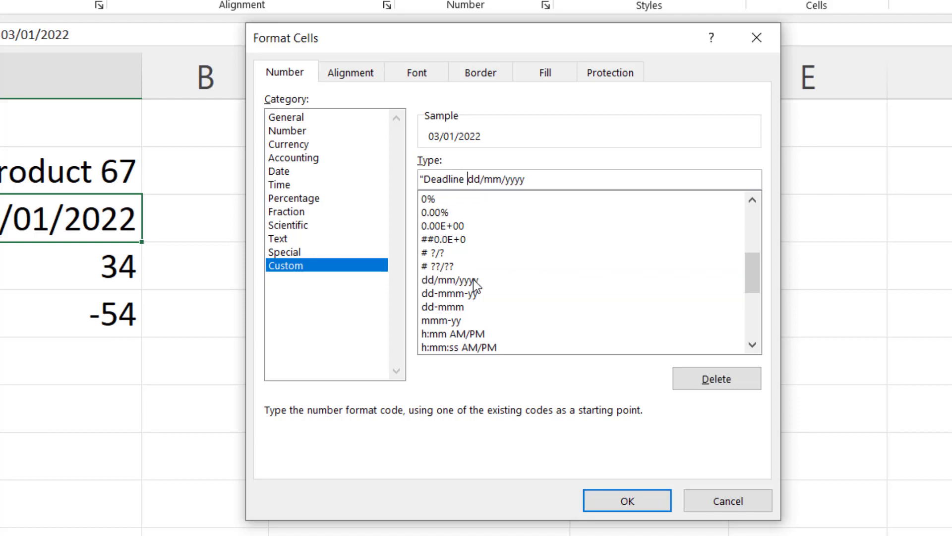
text(")
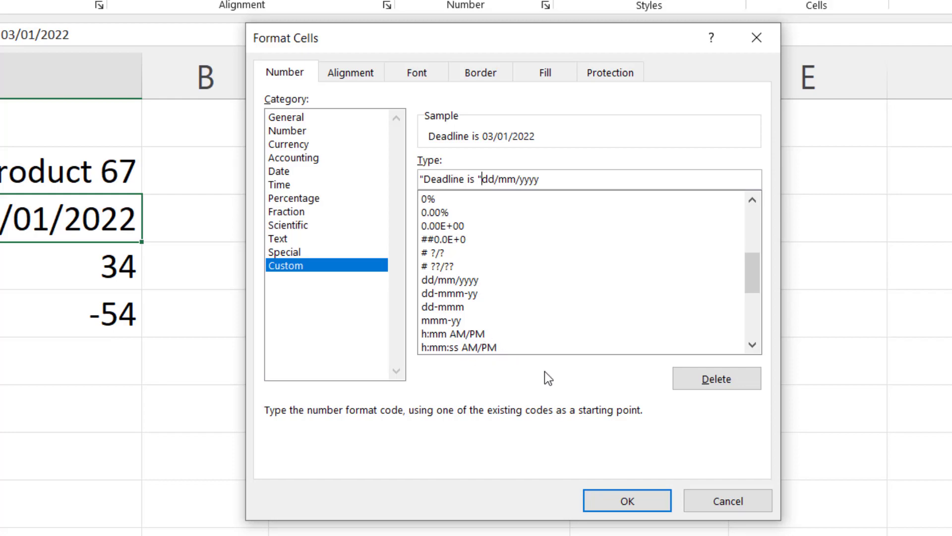
click(606, 492)
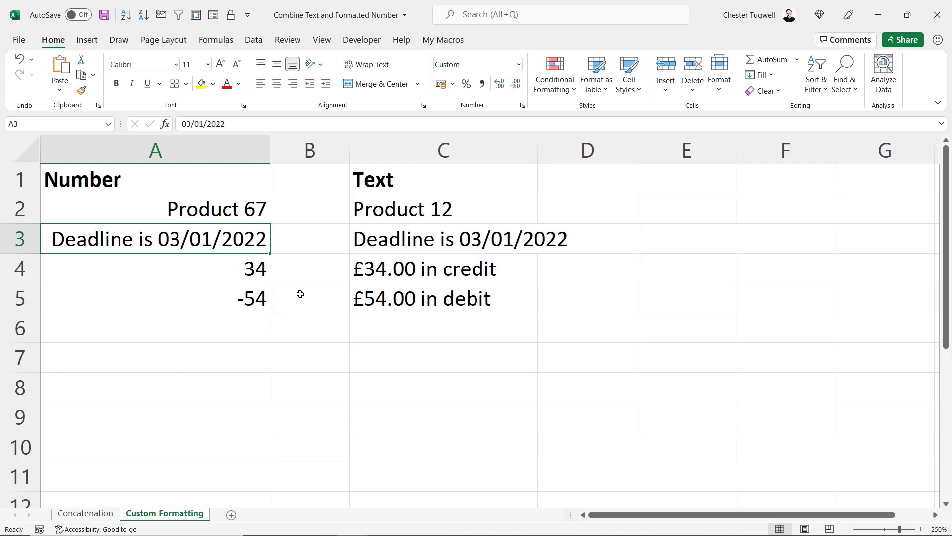
For A4:A5, start from the custom format £#,##0.00;[Red]-£#,##0.00
click(252, 271)
shift+click(251, 297)
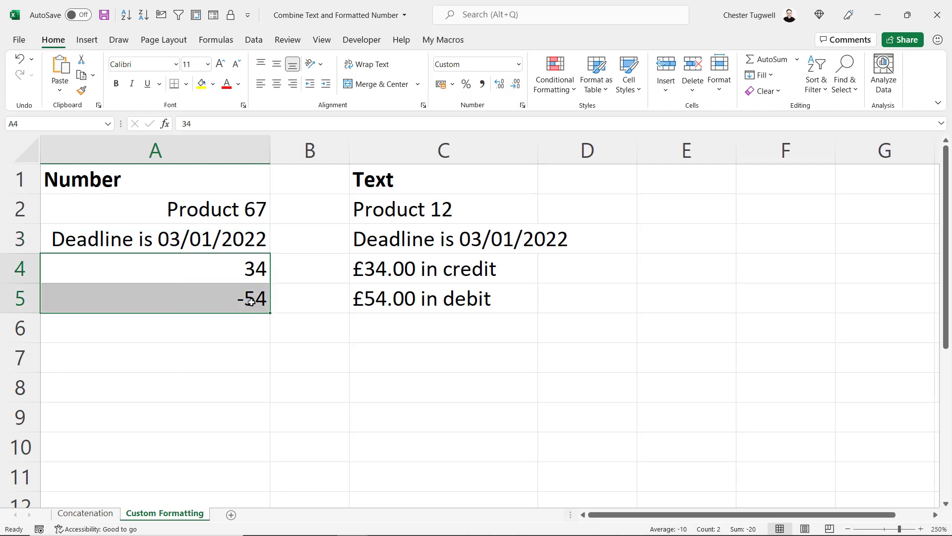
key(ctrl+1)
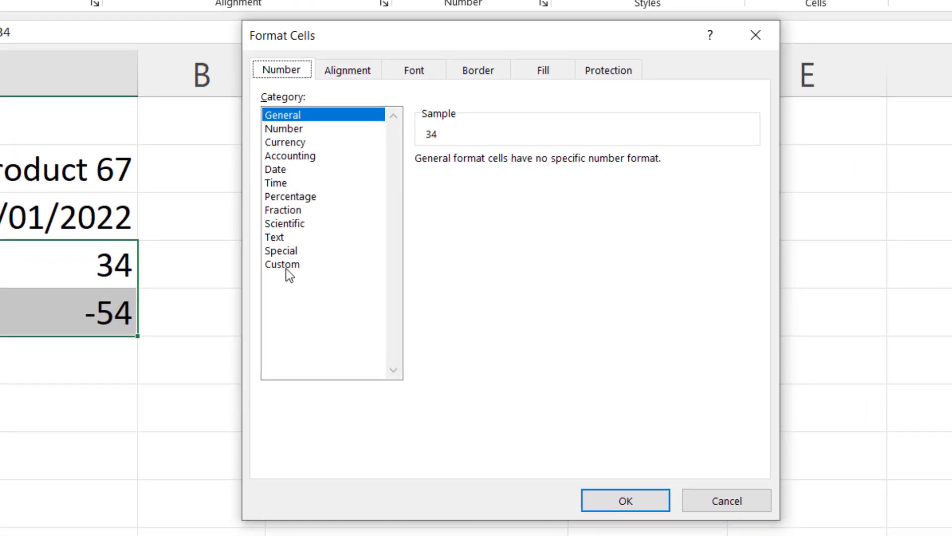
click(284, 268)
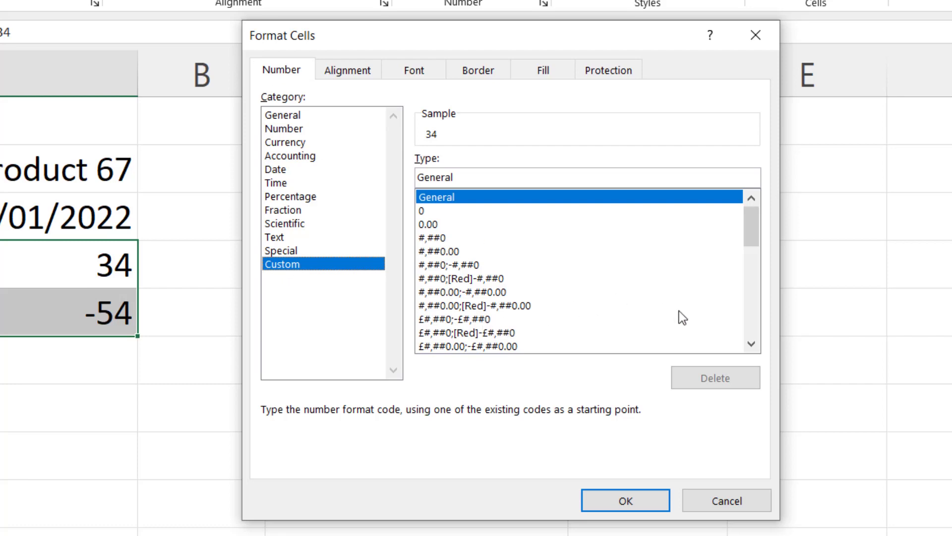
click(752, 343)
click(752, 344)
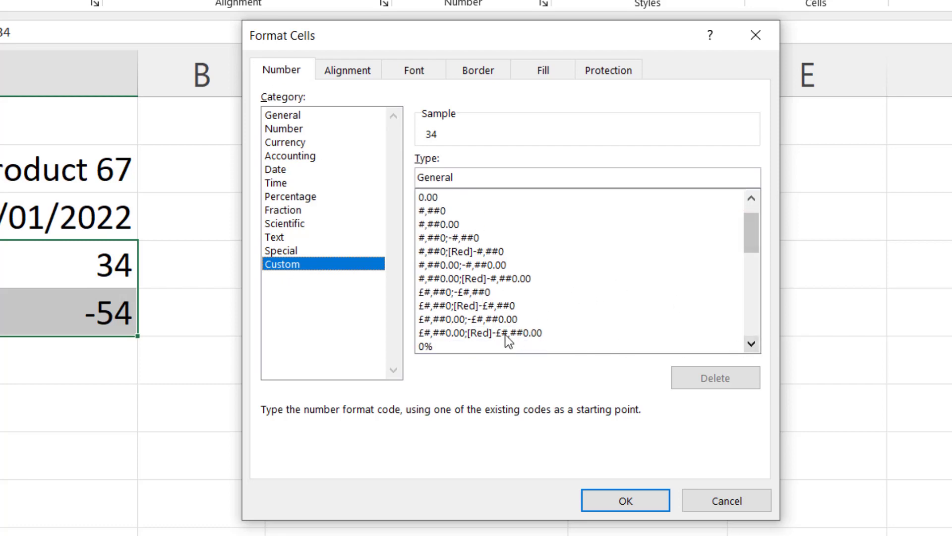
click(438, 333)
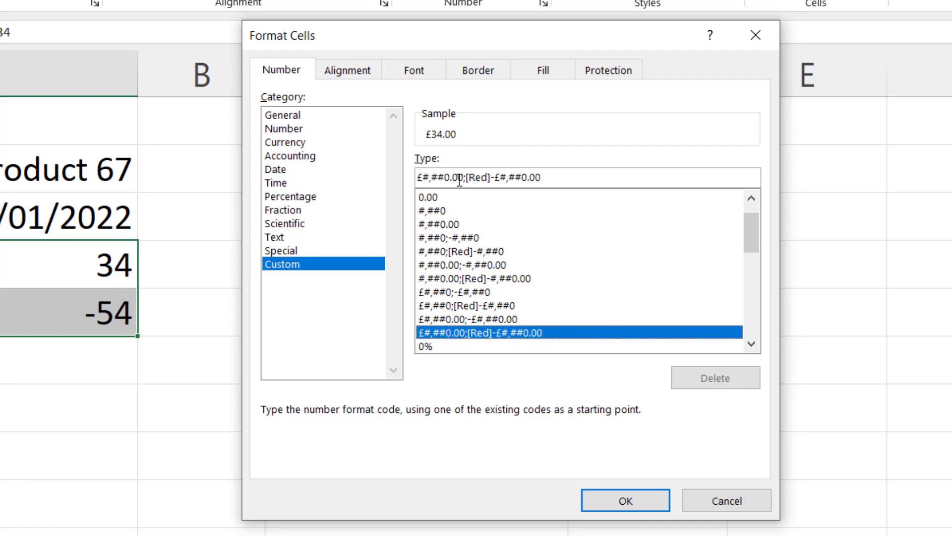
Append ' in credit' to the positive section and ' in debit' to the negative section, then apply
drag(465, 177, 417, 177)
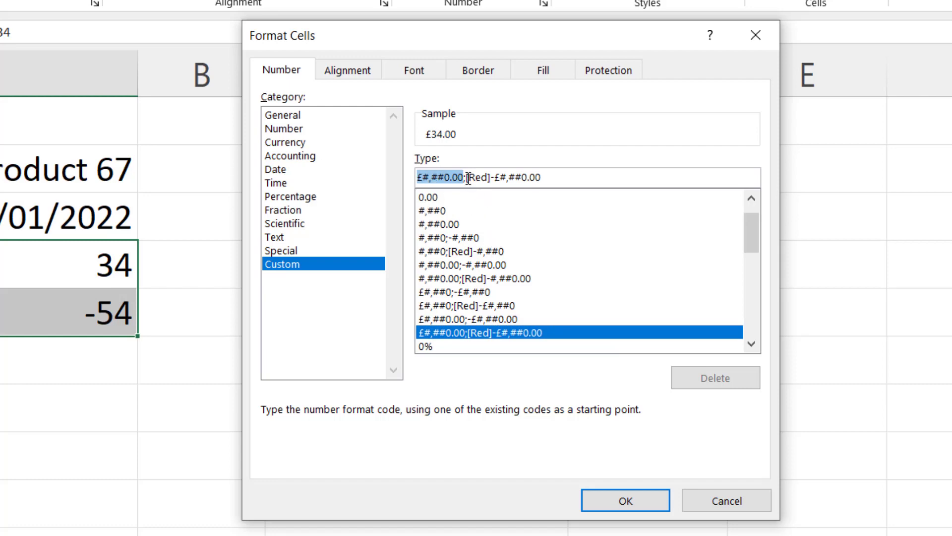
drag(465, 177, 510, 191)
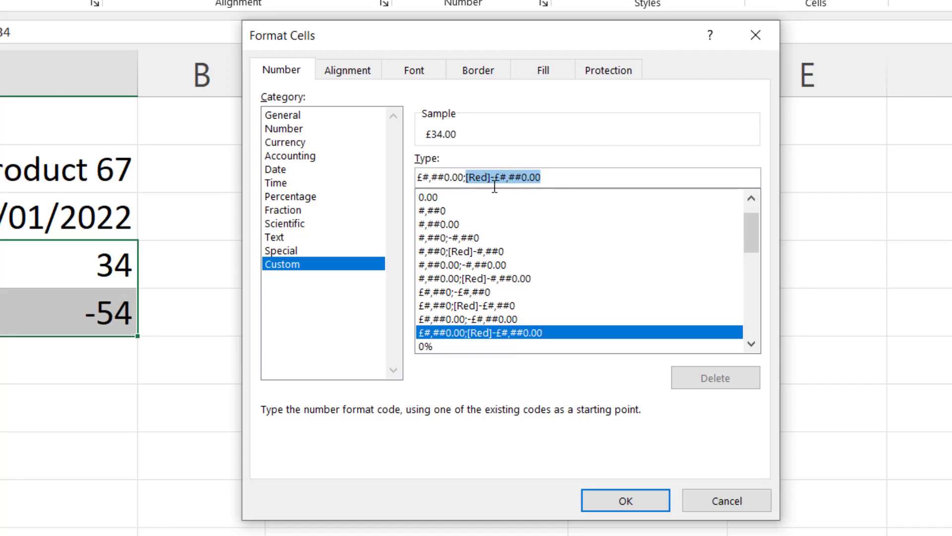
click(466, 177)
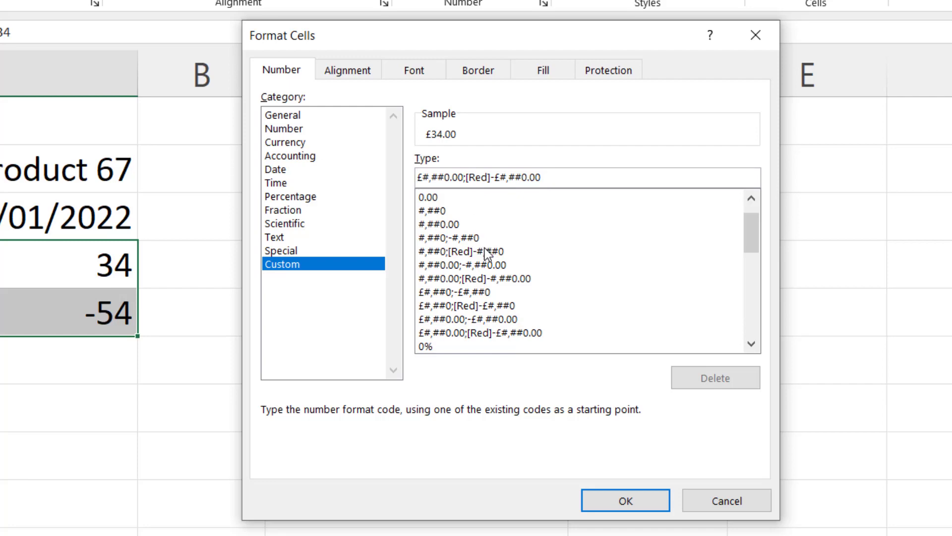
text(")
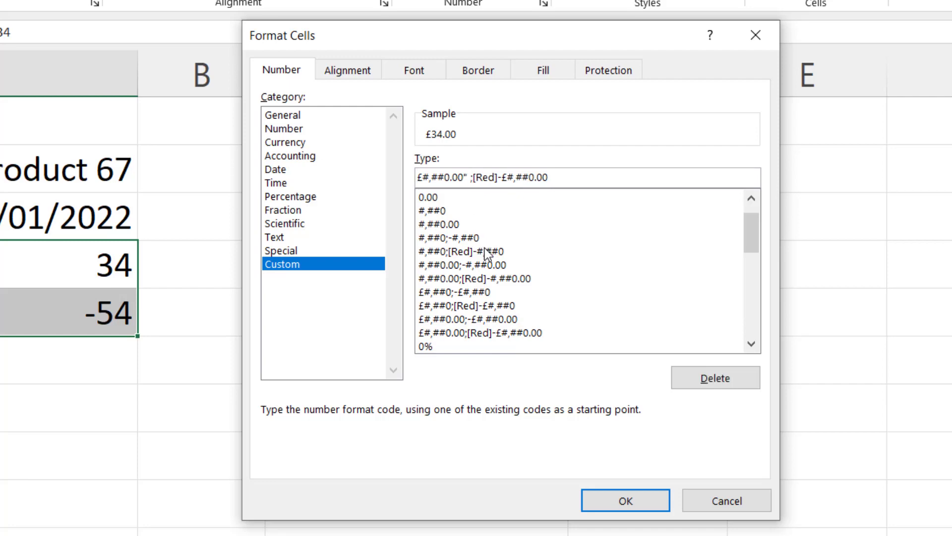
text( in cred)
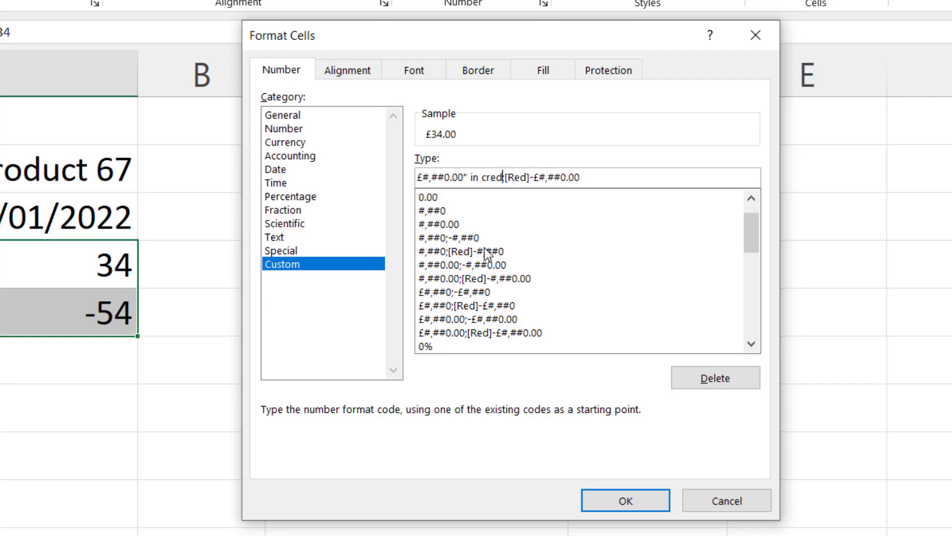
text(it")
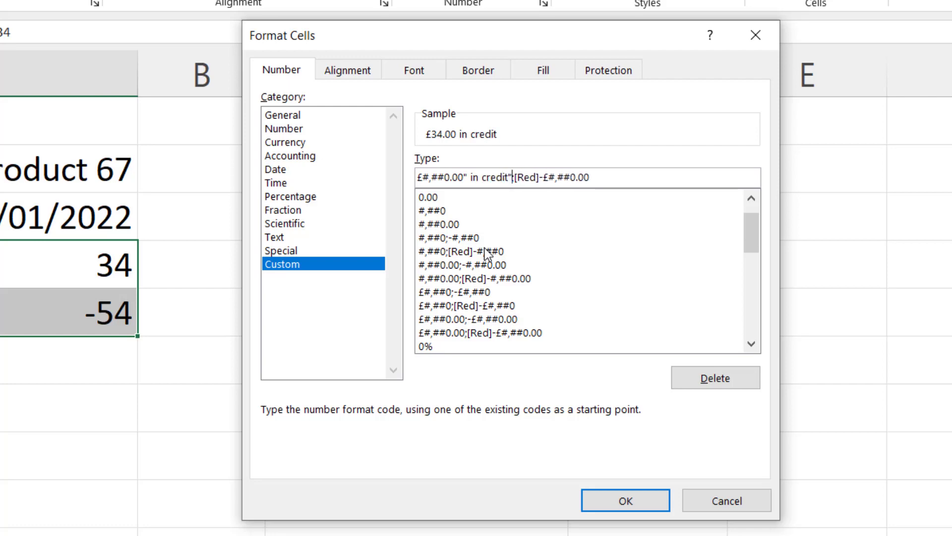
click(597, 179)
text(" in debit")
click(650, 495)
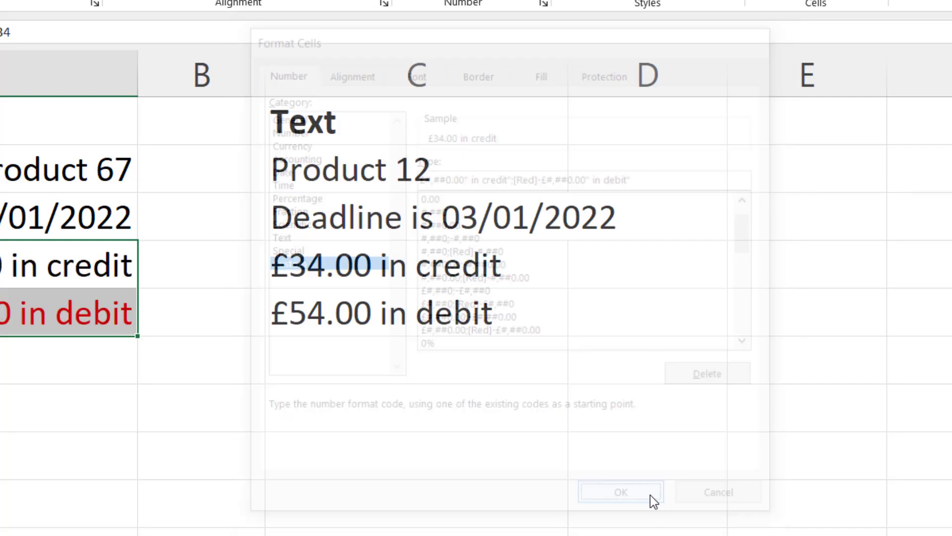